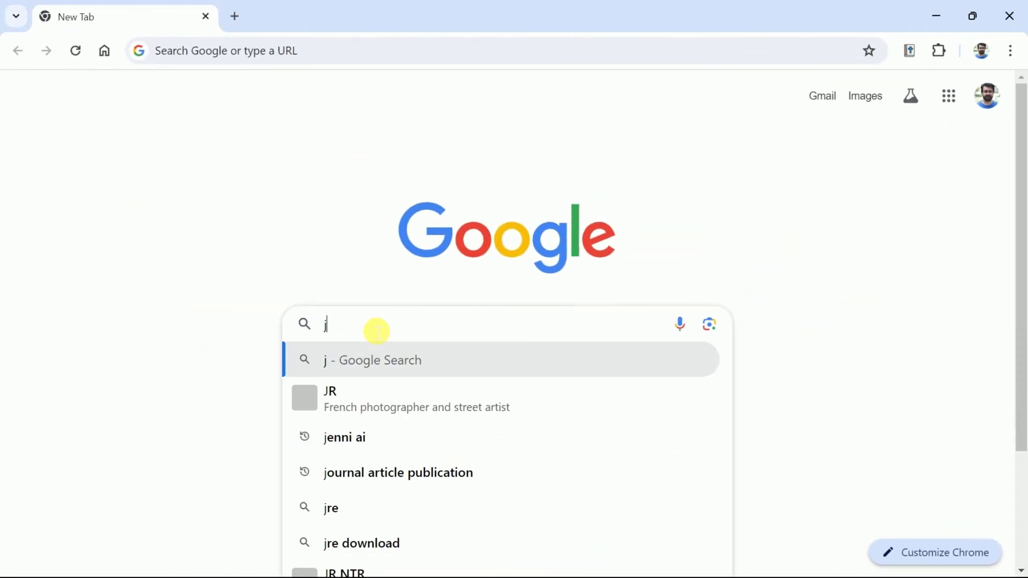
Search Google for 'jenni ai' to reach the Jenni AI homepage at jenni.ai
type("enni ai")
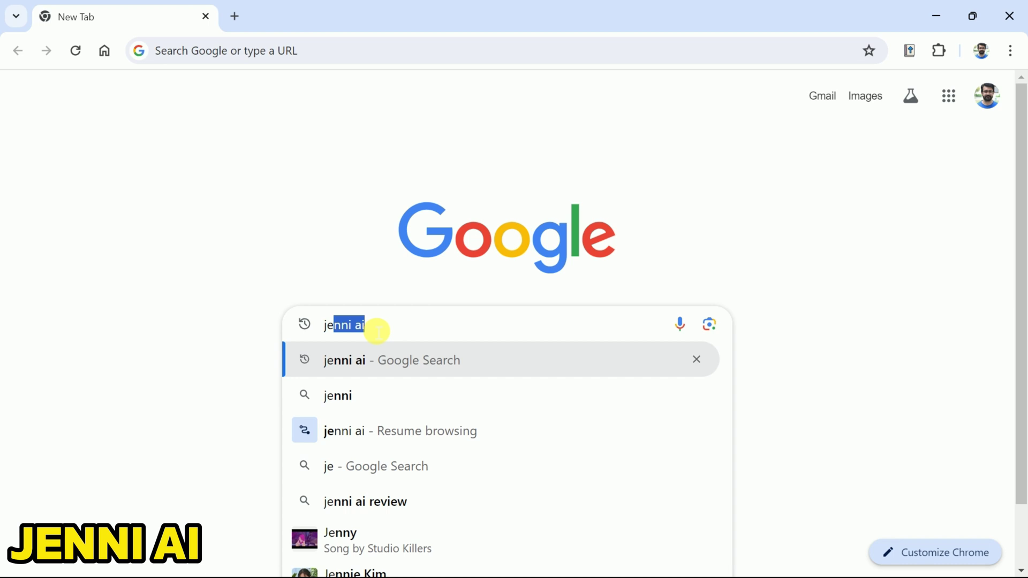
key("Return")
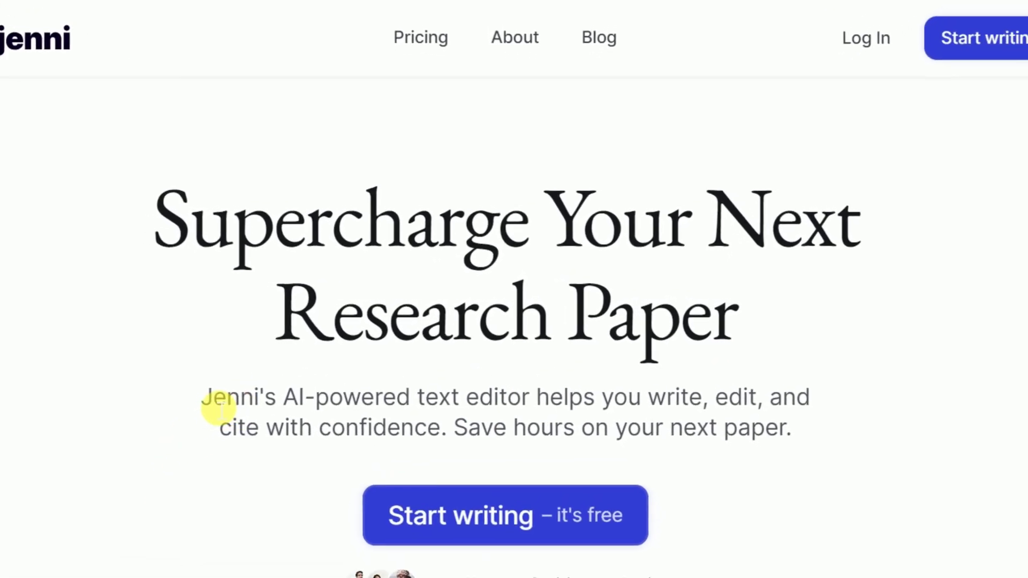
Read the homepage description and the Trusted by Universities line
left_click_drag(211, 398, 738, 400)
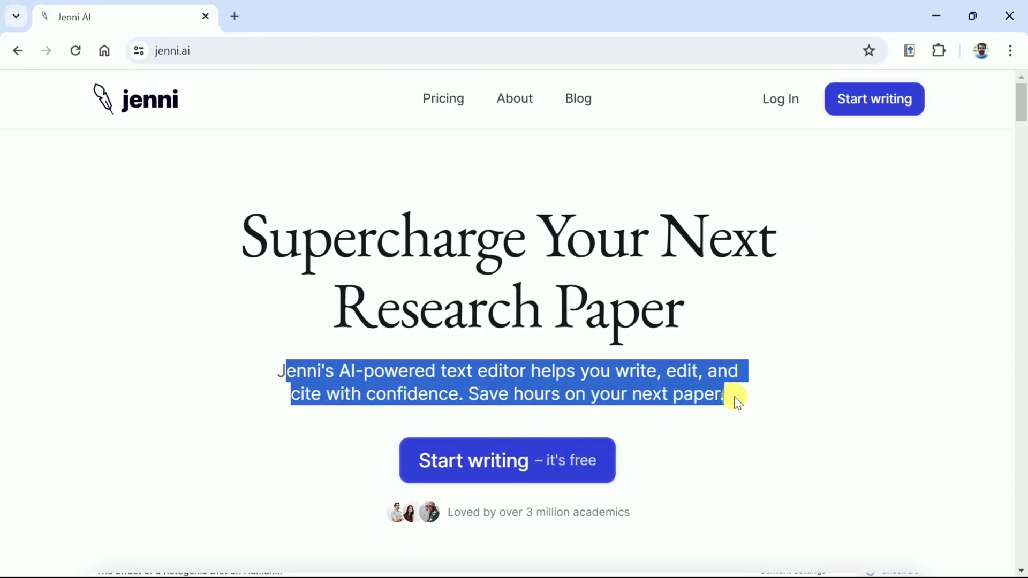
left_click(733, 398)
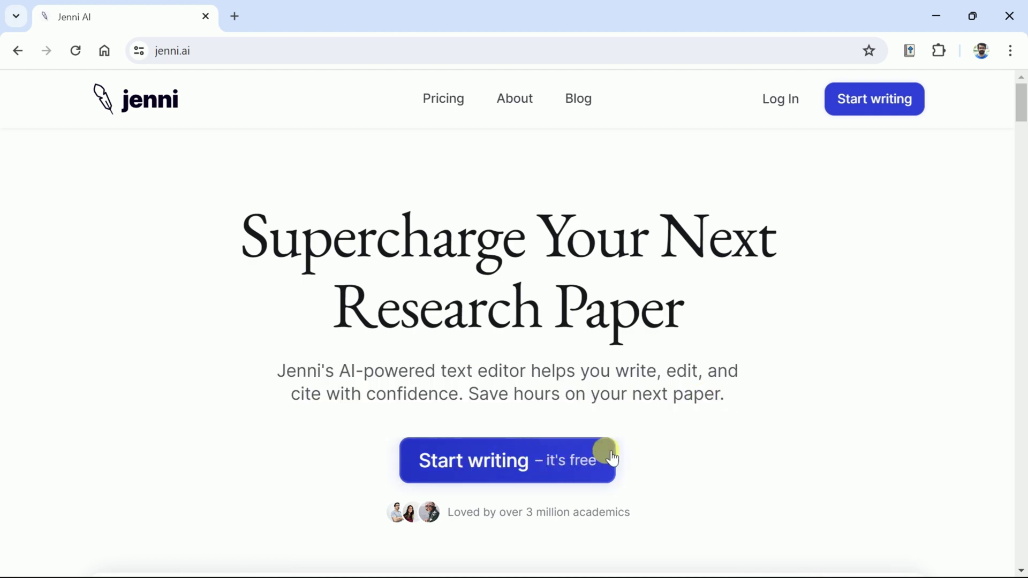
scroll(613, 457, "down", 12)
scroll(610, 356, "down", 6)
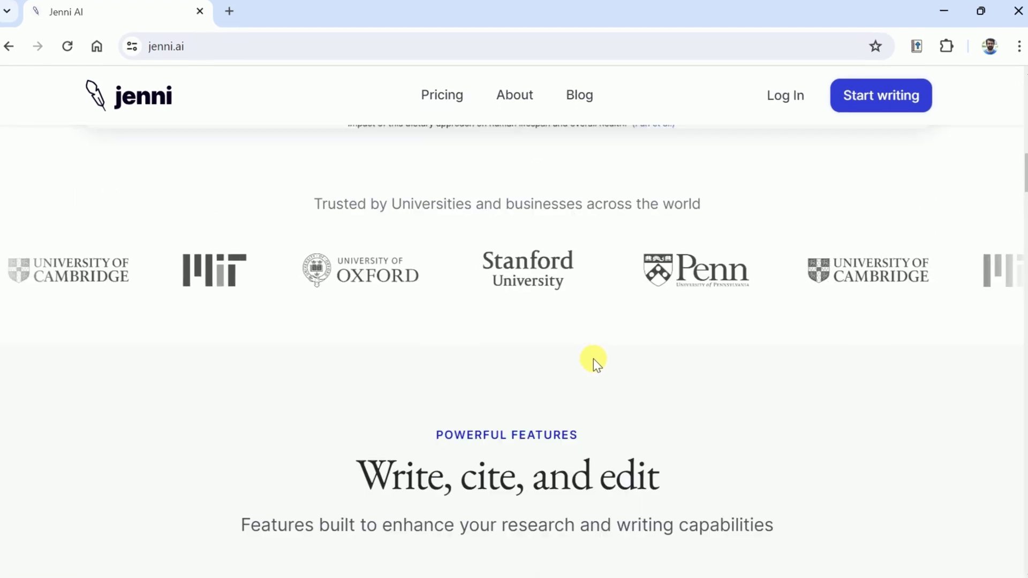
left_click_drag(314, 204, 734, 200)
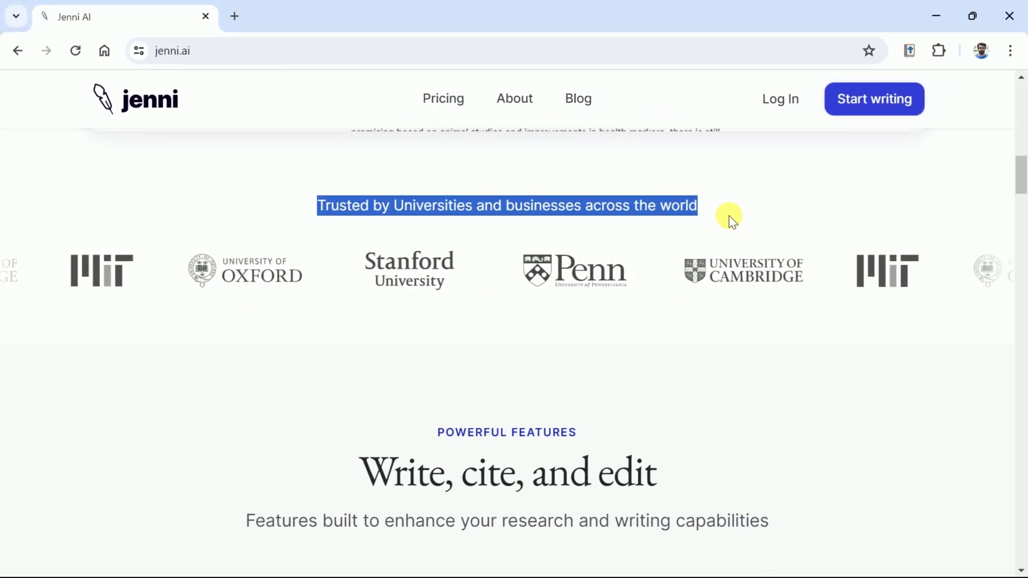
scroll(75, 265, "down", 10)
Review the In-text Citations and AI Autocomplete feature descriptions
left_click_drag(104, 234, 248, 230)
left_click(201, 282)
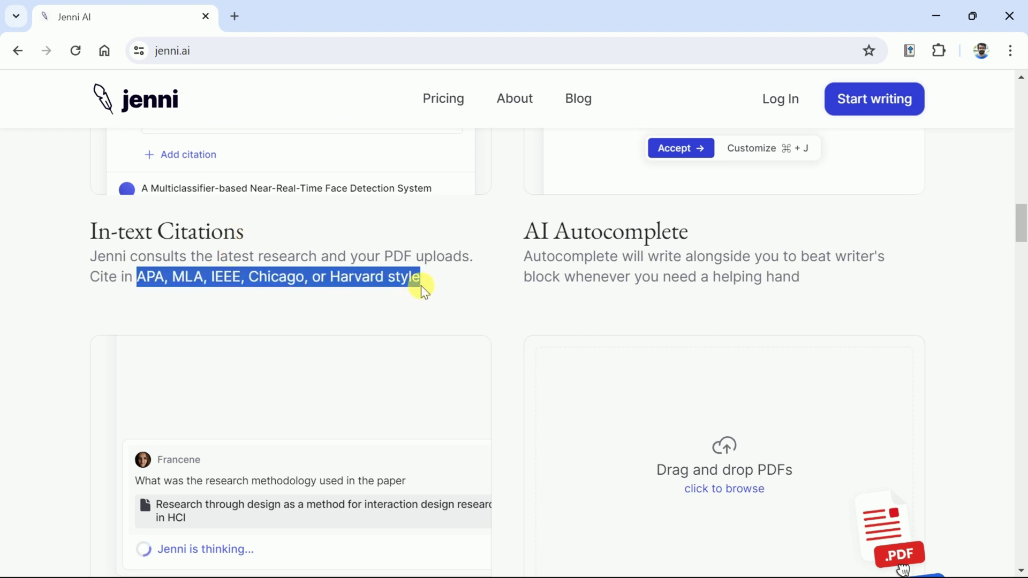
left_click_drag(647, 239, 725, 238)
left_click(723, 238)
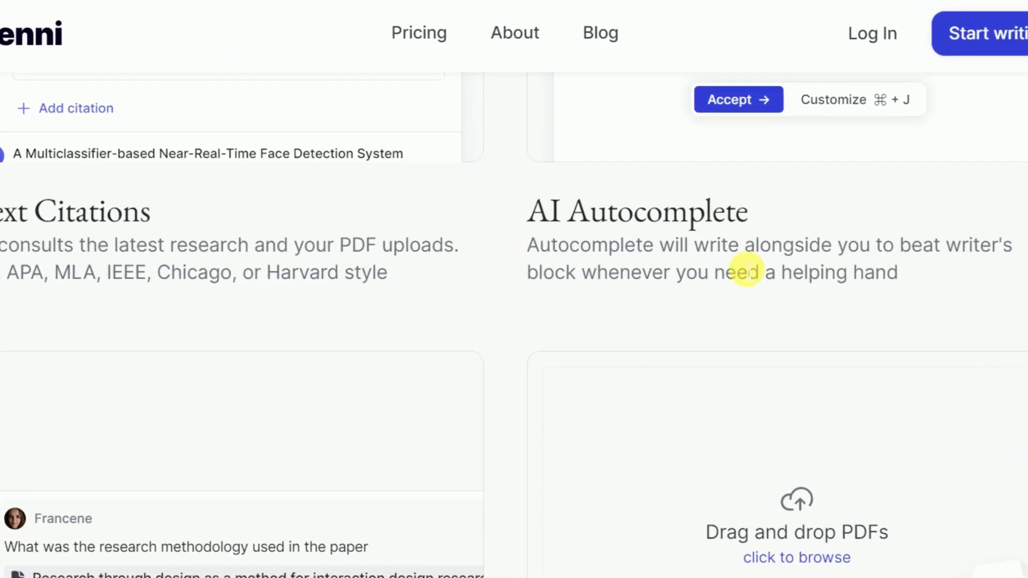
scroll(747, 272, "down", 5)
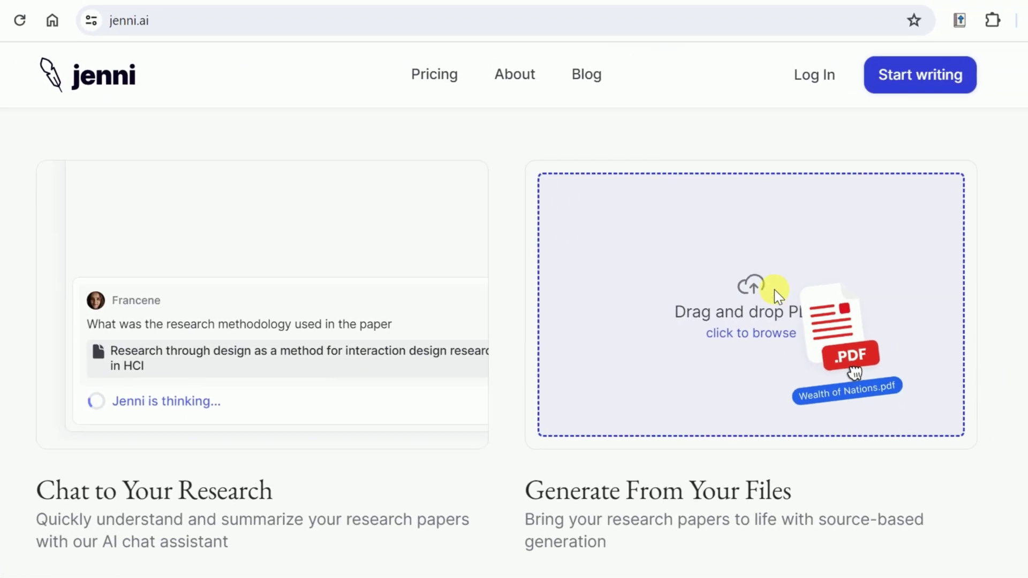
scroll(93, 235, "down", 5)
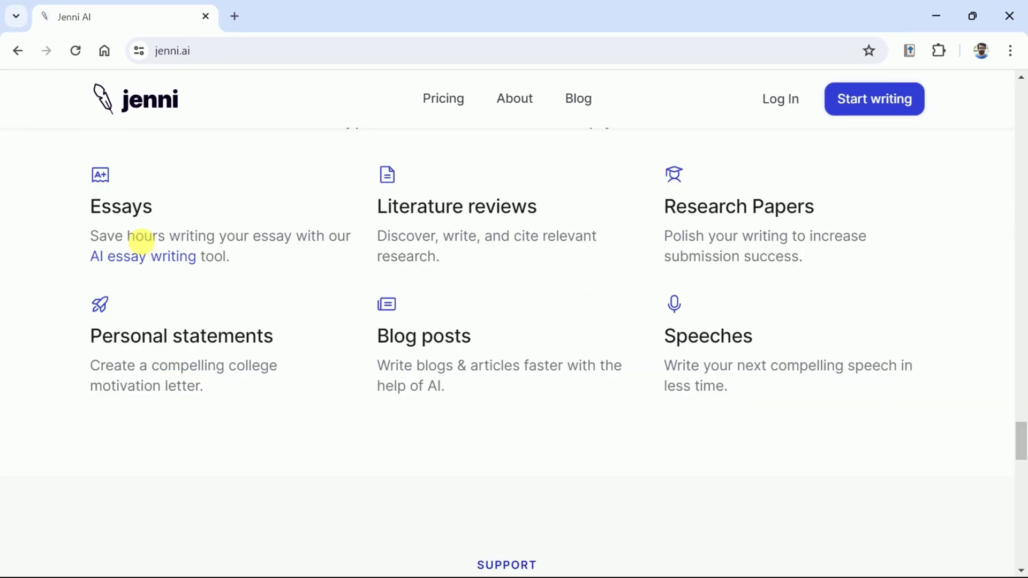
Browse the use cases: essays, literature reviews, research papers, personal statements and blog posts
left_click_drag(97, 213, 166, 210)
left_click_drag(379, 209, 910, 176)
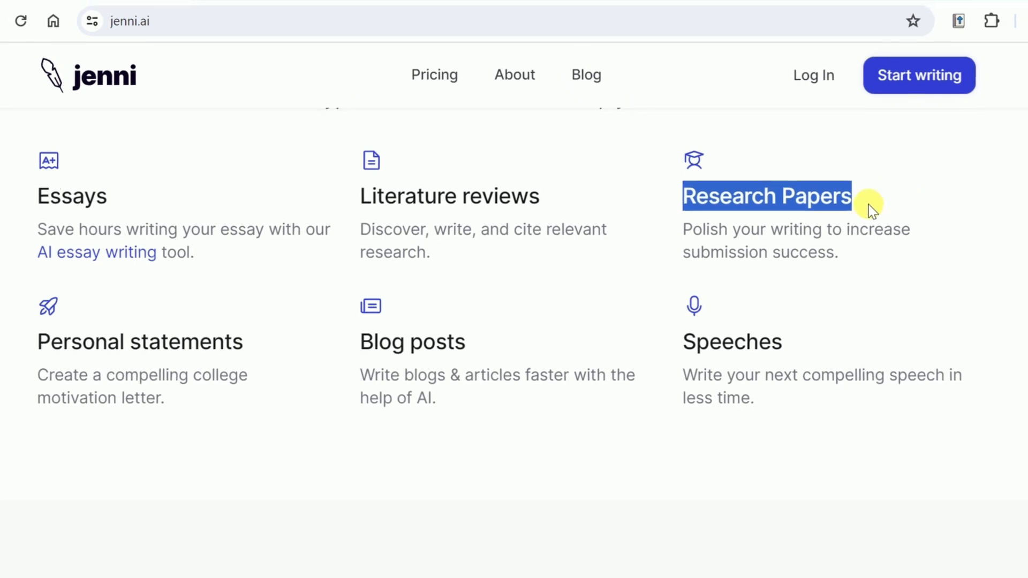
left_click(185, 343)
left_click_drag(253, 340, 53, 336)
left_click_drag(362, 341, 780, 342)
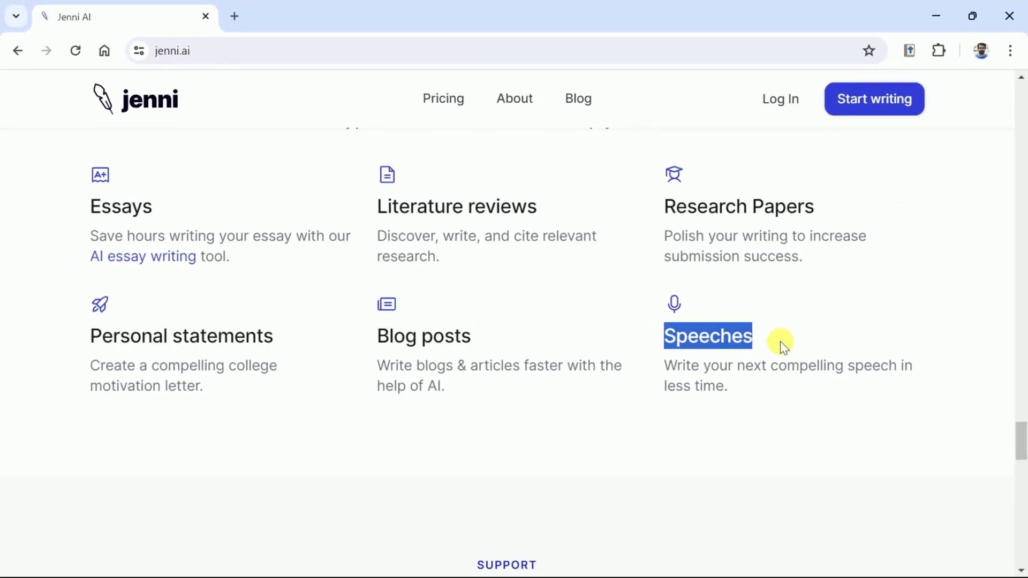
scroll(786, 331, "down", 1)
scroll(982, 110, "up", 15)
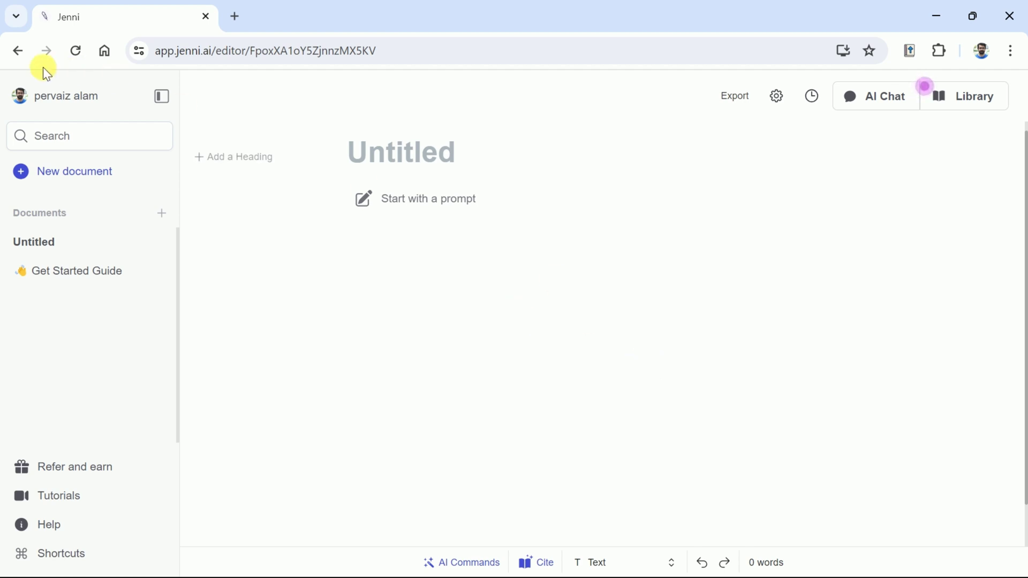
Create a new document and go to the 'What are you writing today?' prompt box
left_click(80, 179)
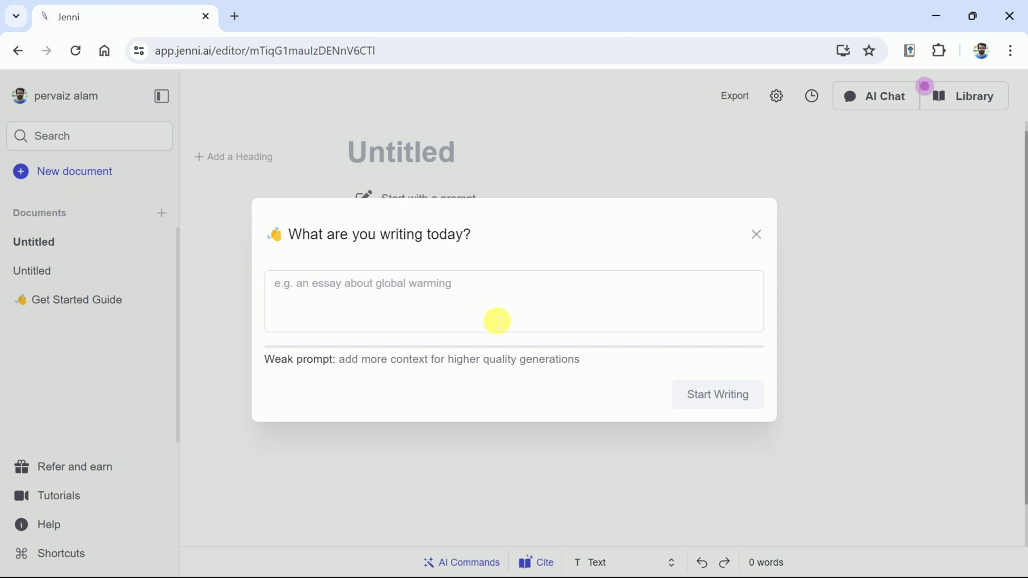
left_click_drag(290, 235, 459, 220)
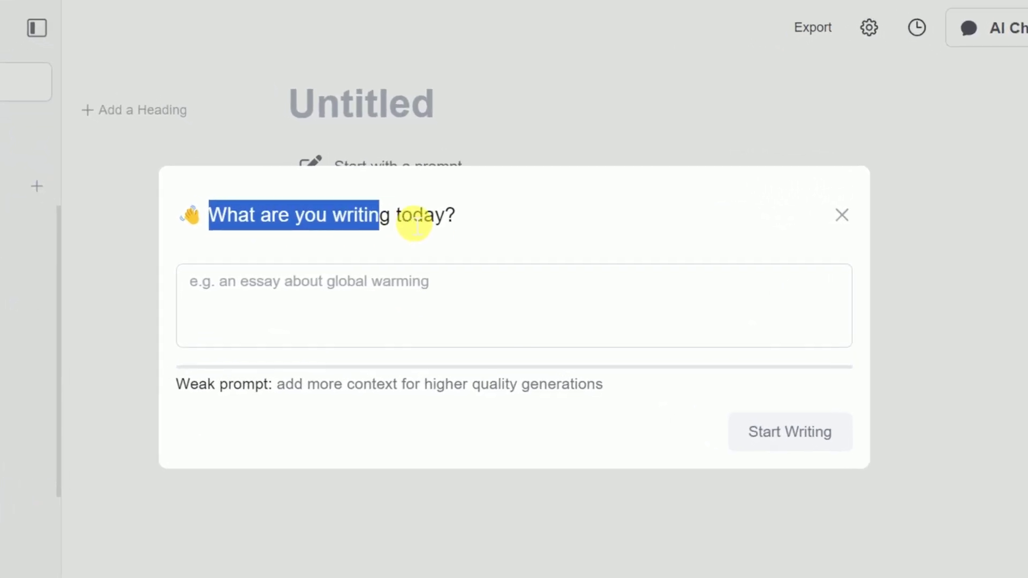
left_click(445, 265)
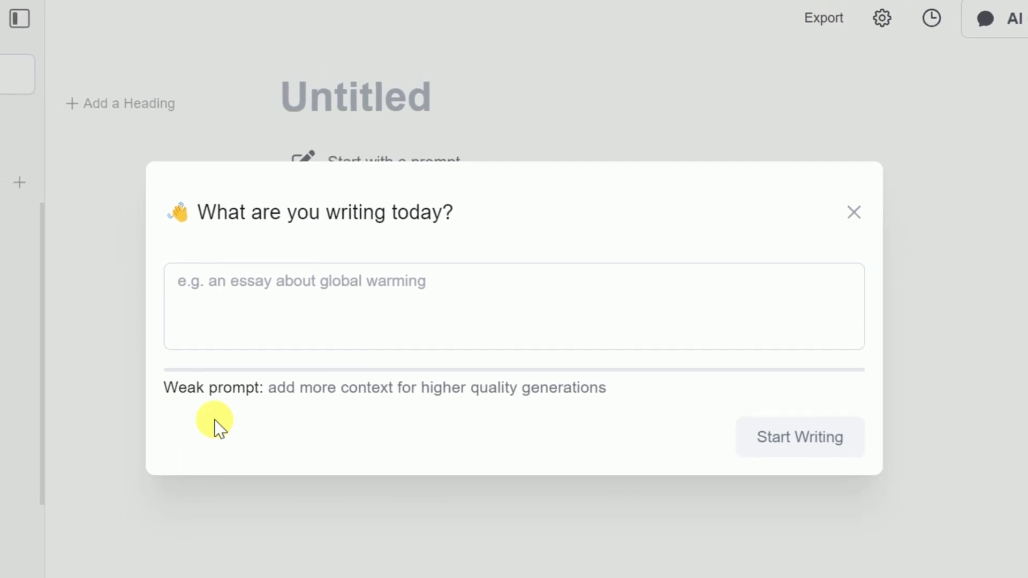
left_click_drag(179, 393, 269, 396)
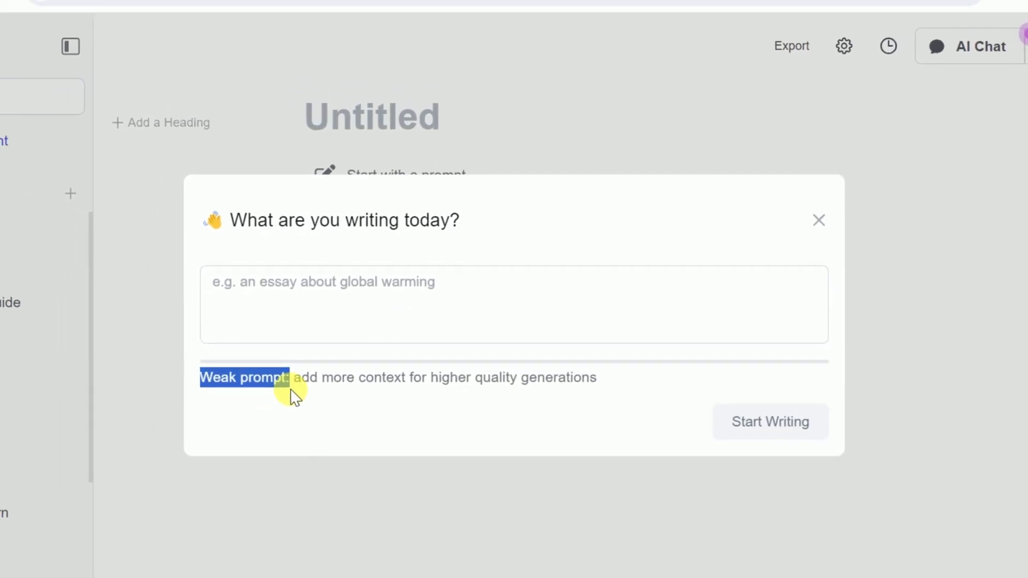
left_click(305, 305)
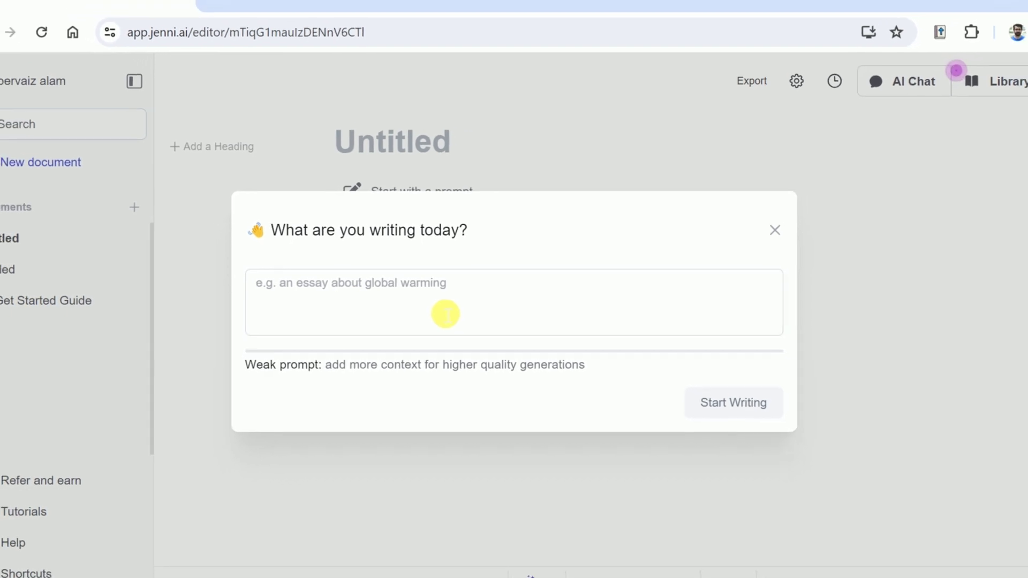
Paste the high-achievement prompt and generate 'Factors Contributing to High Achievement in Students: An Academic Paper'
type("Write an academic paper around the factors that contributes in students high achievement")
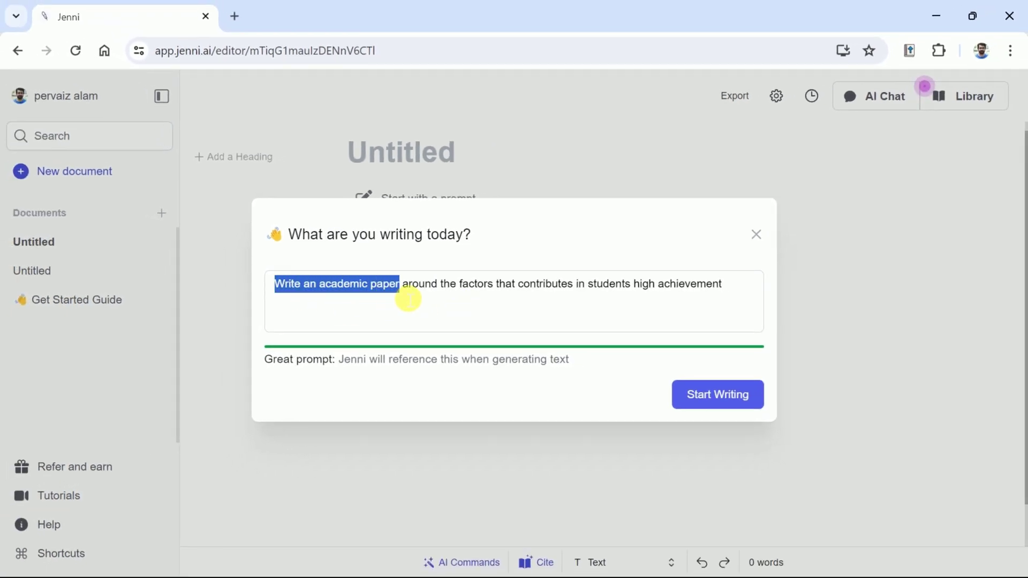
left_click_drag(440, 284, 759, 288)
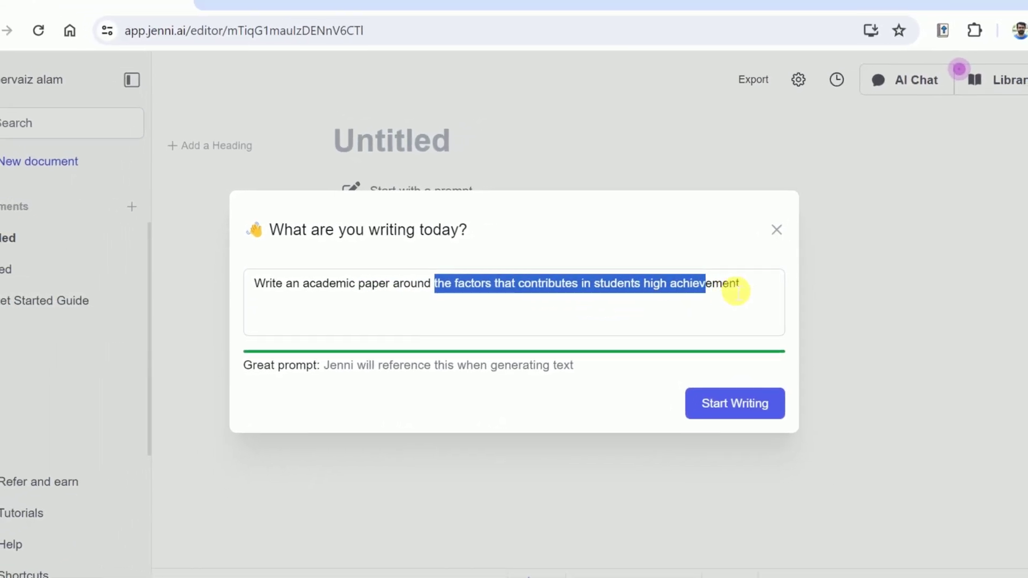
left_click(367, 362)
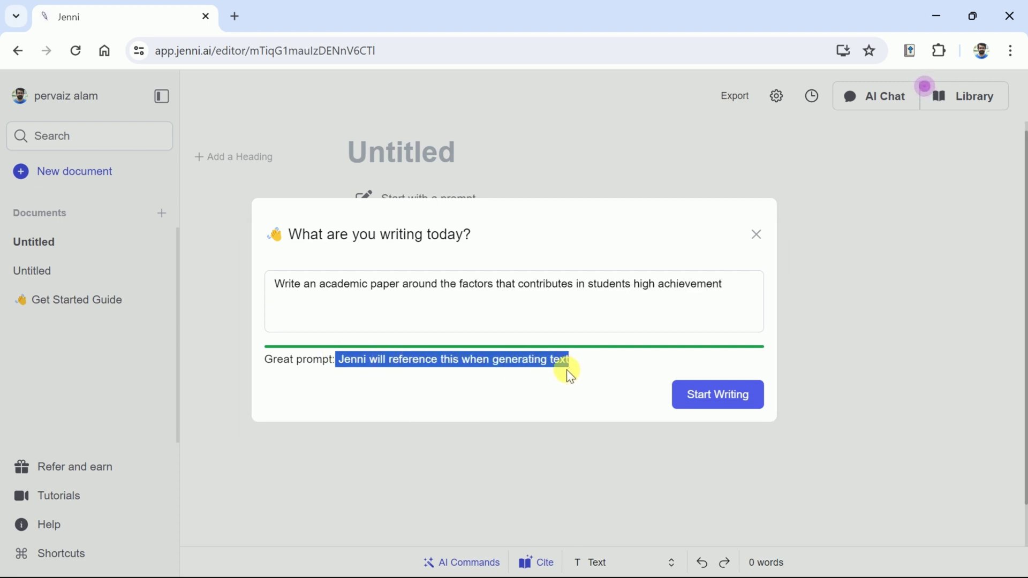
left_click(738, 396)
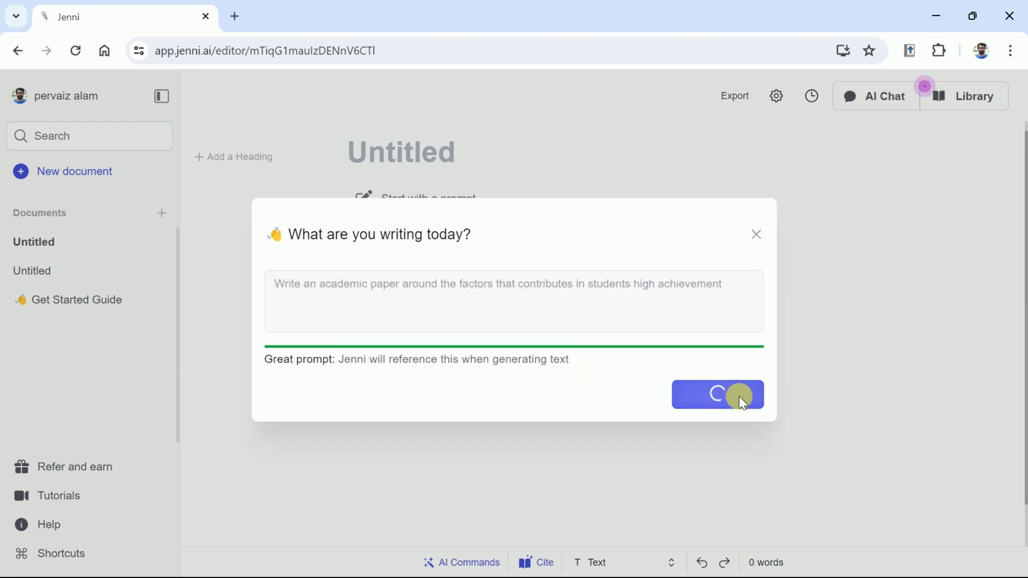
left_click_drag(348, 152, 689, 214)
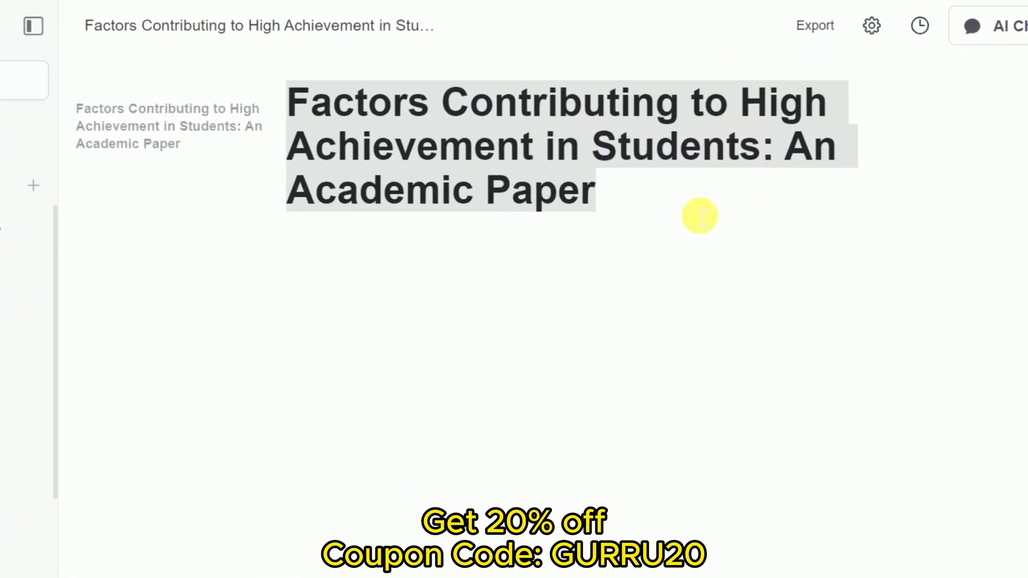
Start the body below the title with the suggested opening sentence citing Bakar et al. (2023)
left_click(641, 203)
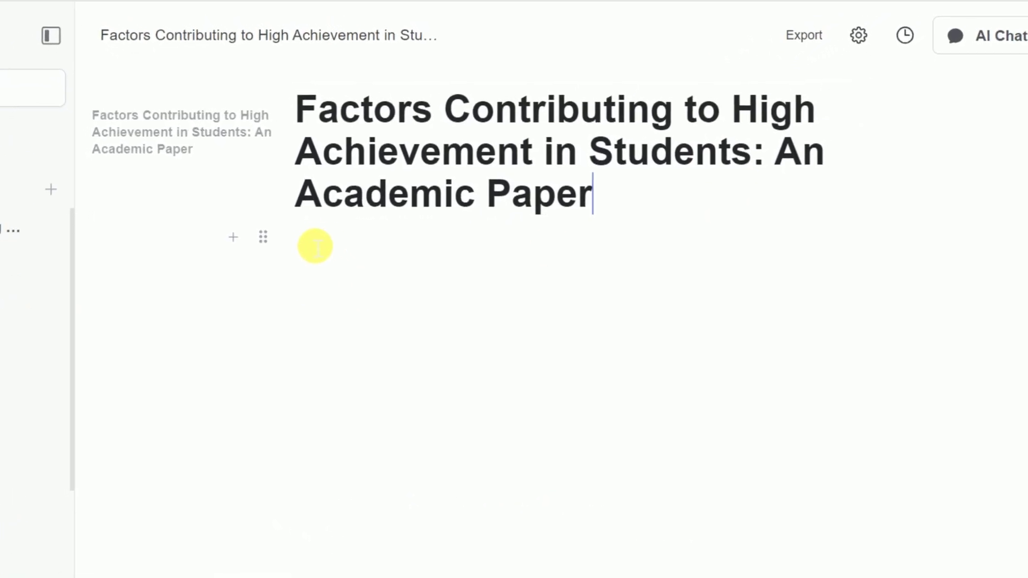
left_click(314, 247)
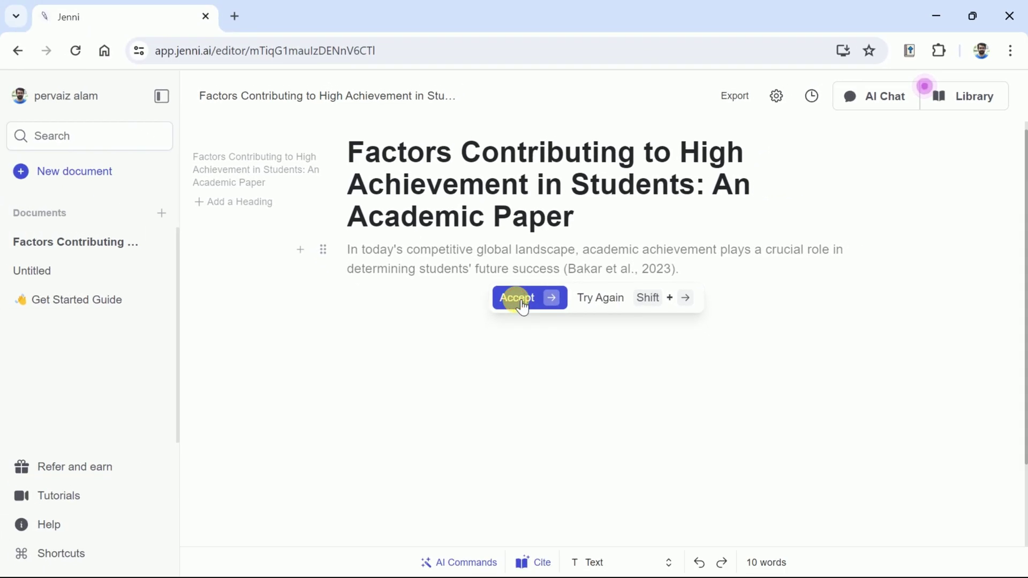
left_click(516, 298)
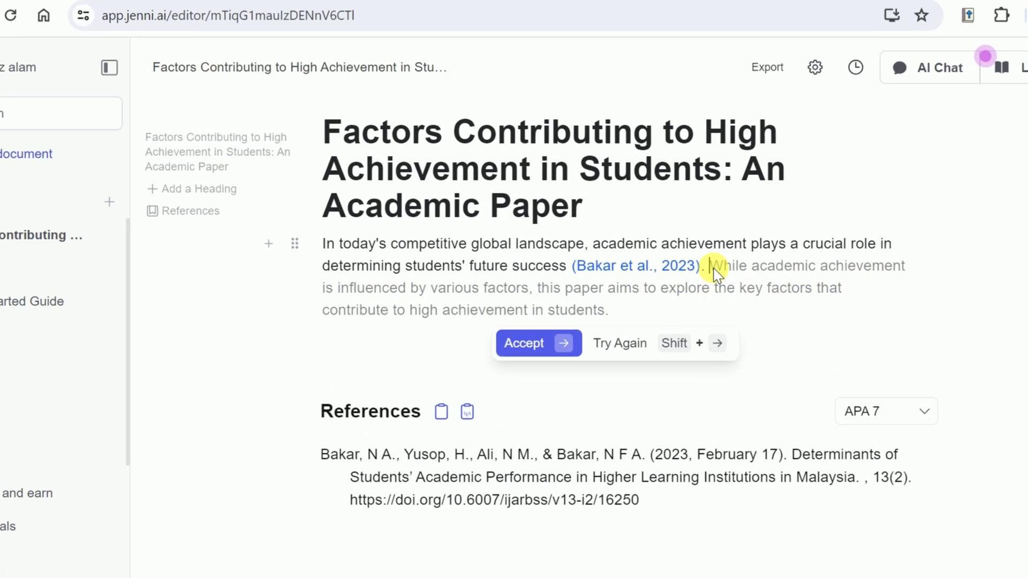
left_click(717, 273)
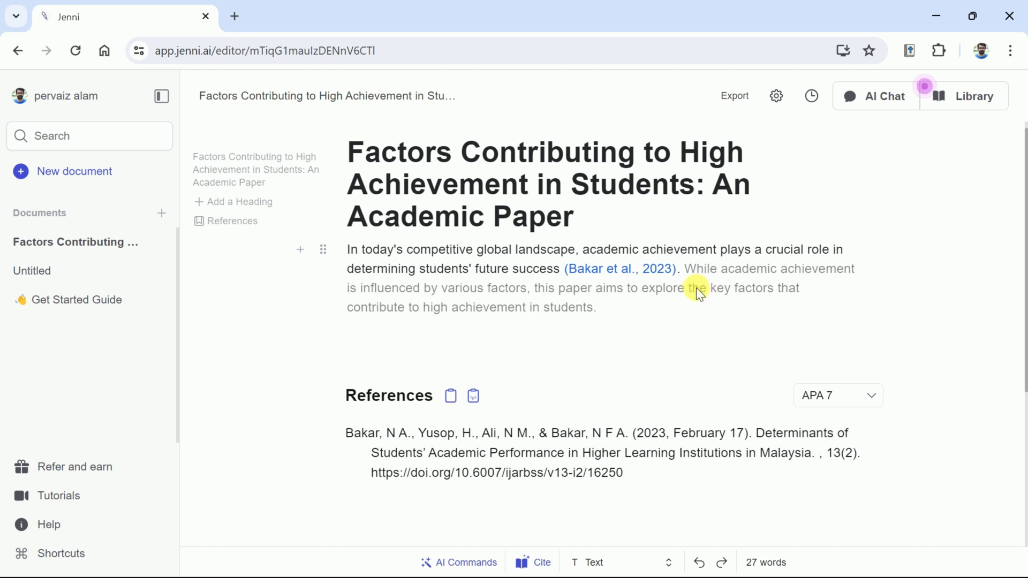
Accept the aim and learning-abilities sentences, rejecting the 'To achieve this objective' and learning-abilities suggestions
left_click(696, 287)
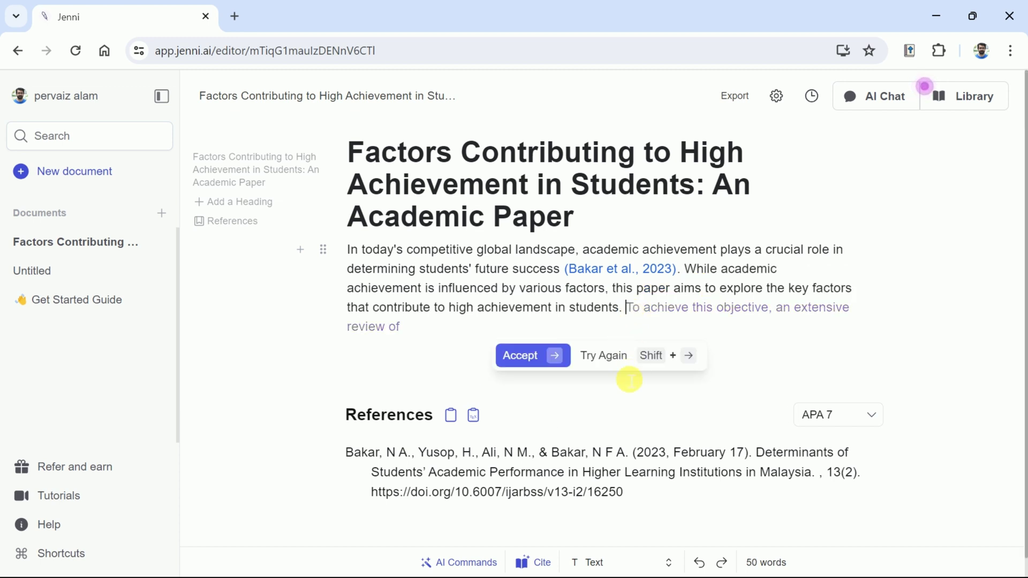
left_click(589, 356)
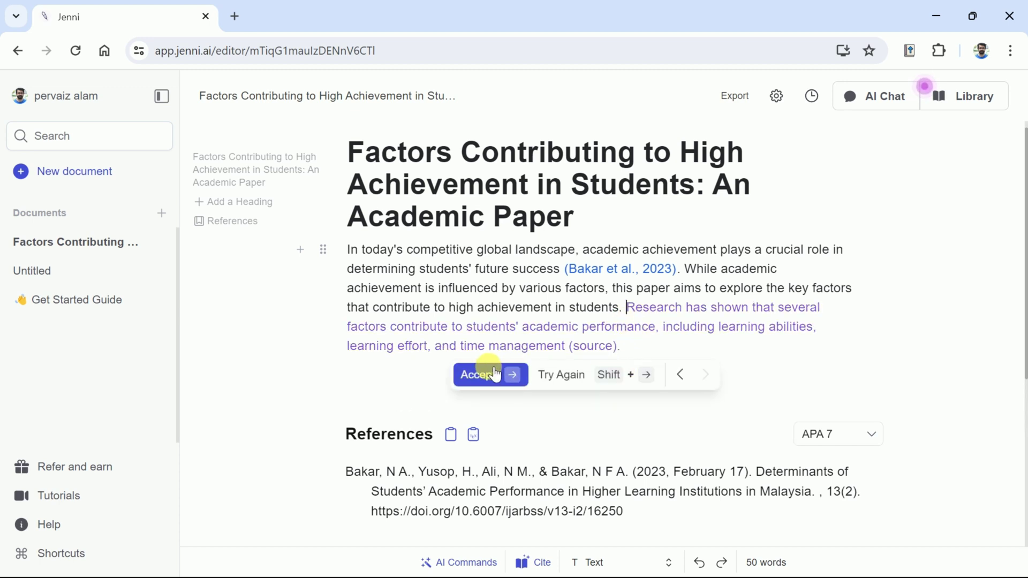
left_click(571, 381)
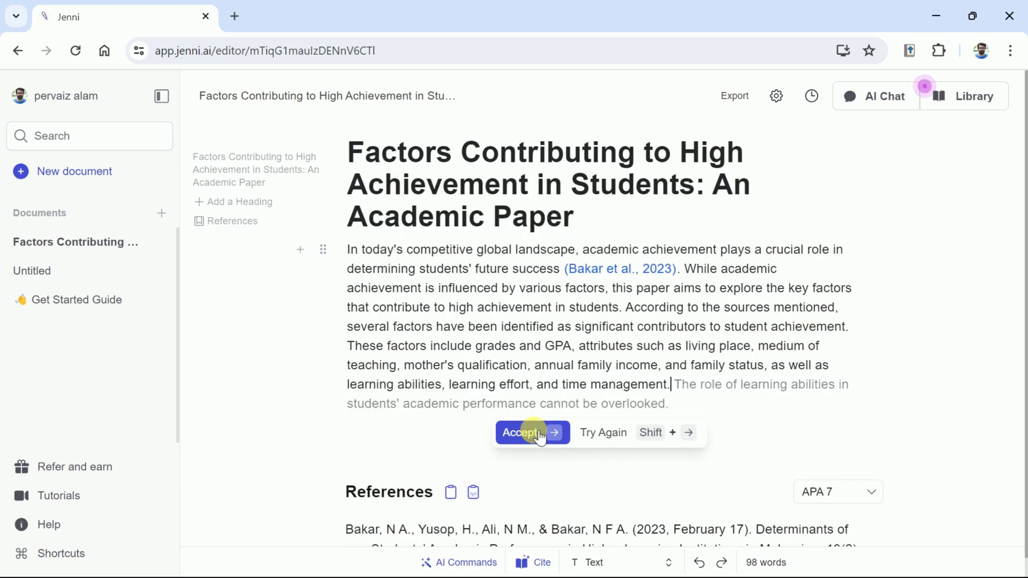
left_click(533, 431)
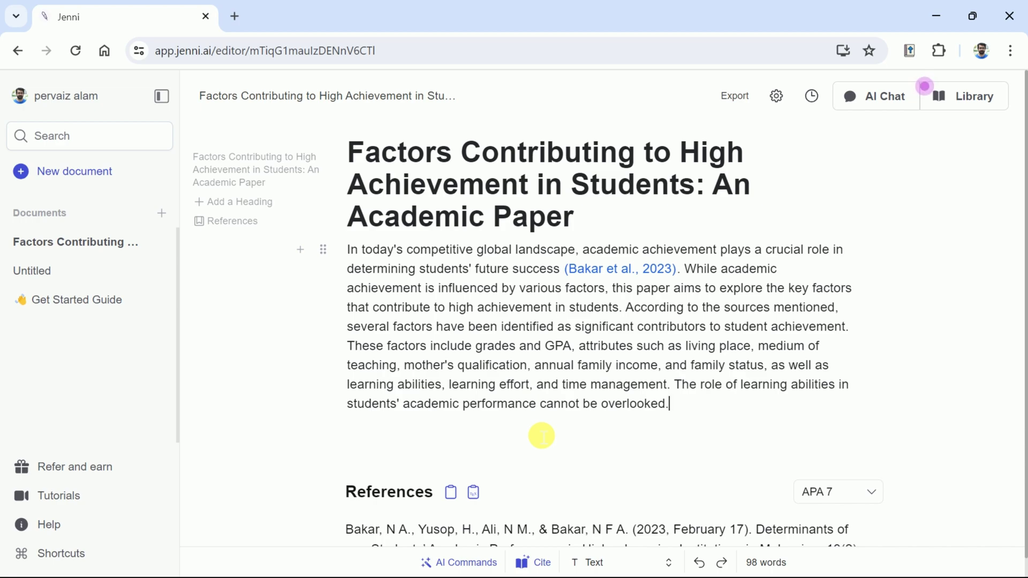
Generate a long continuation and select the passage on learning abilities and effort
key("ctrl+v")
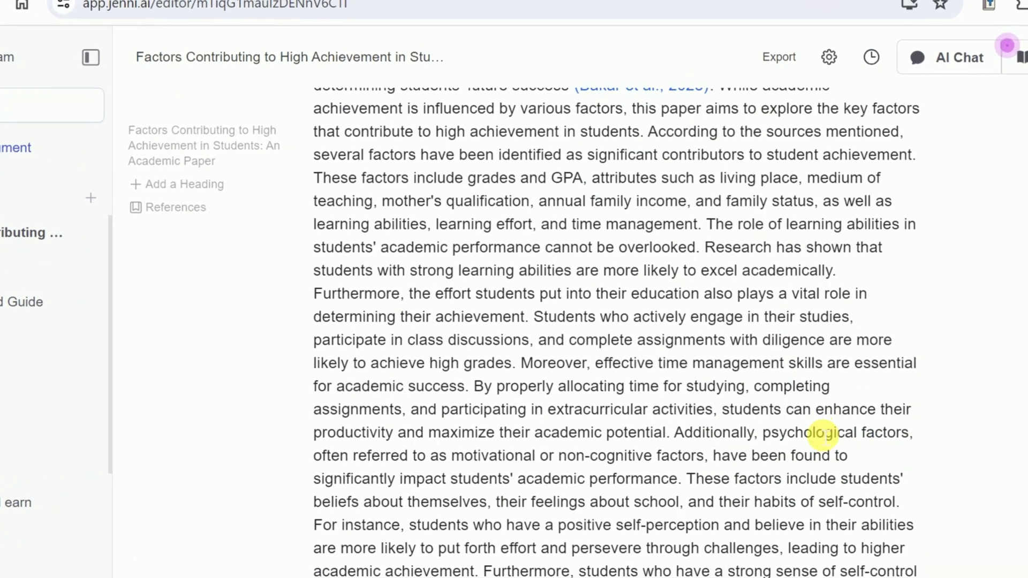
scroll(824, 433, "down", 8)
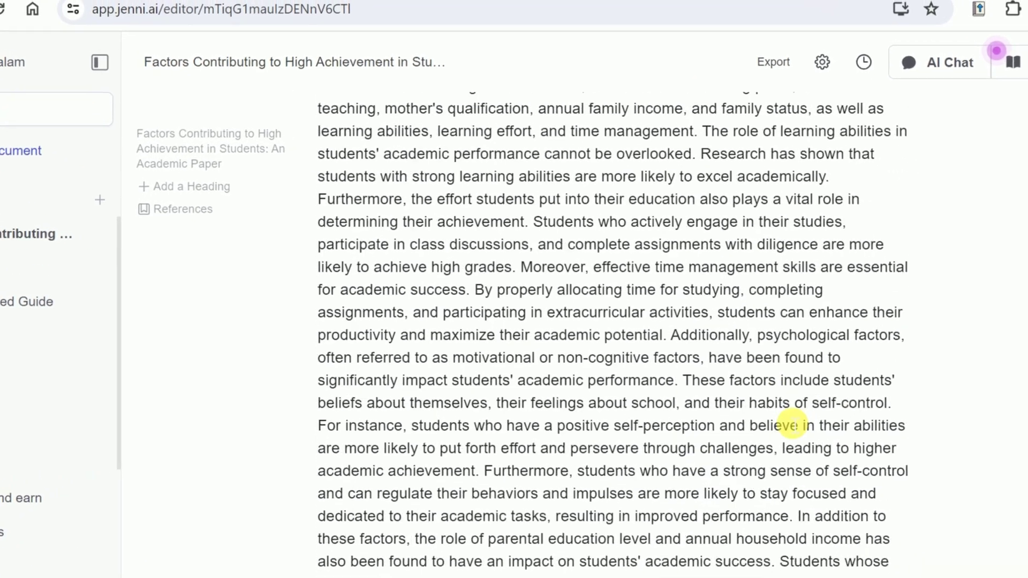
scroll(775, 403, "down", 8)
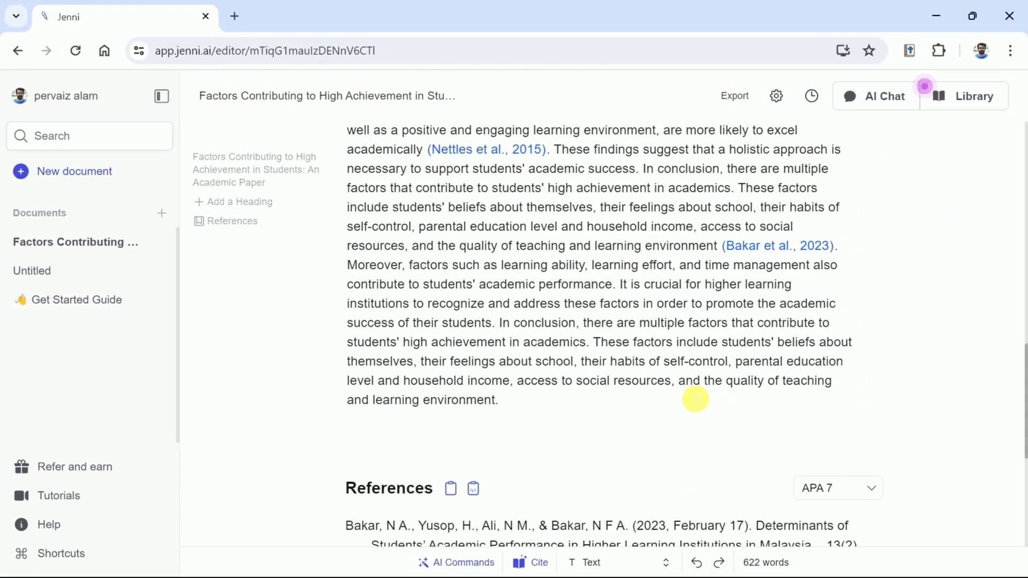
scroll(694, 399, "up", 2)
scroll(695, 401, "up", 10)
left_click_drag(674, 236, 534, 330)
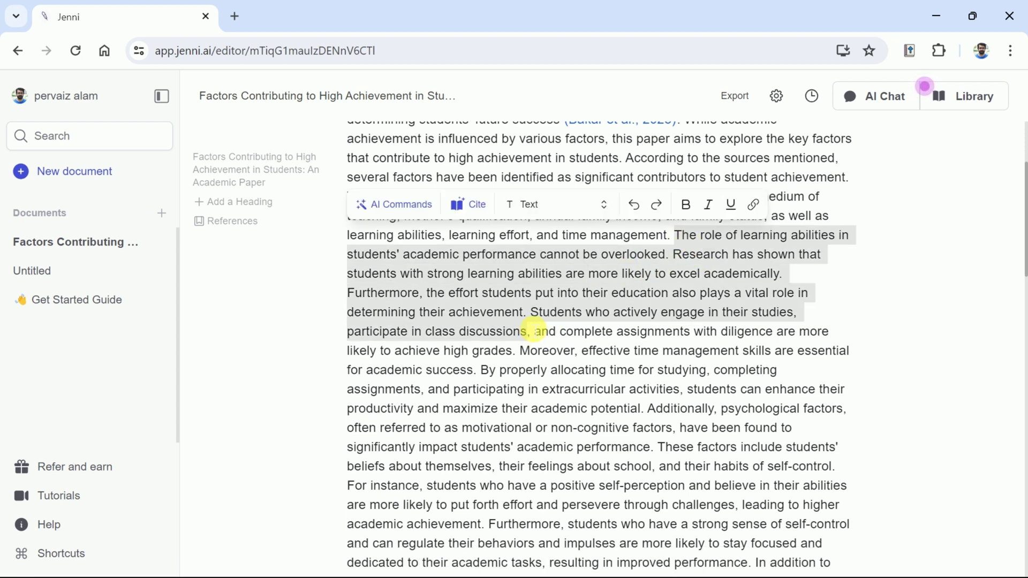
Paraphrase the passage academically and replace the original with it
left_click(437, 212)
scroll(449, 236, "down", 3)
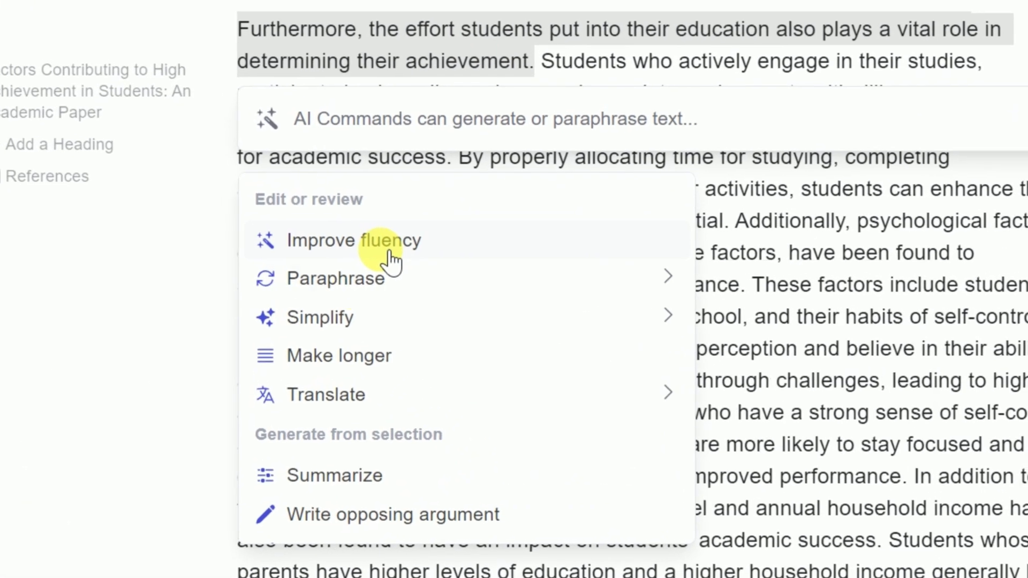
mouse_move(437, 284)
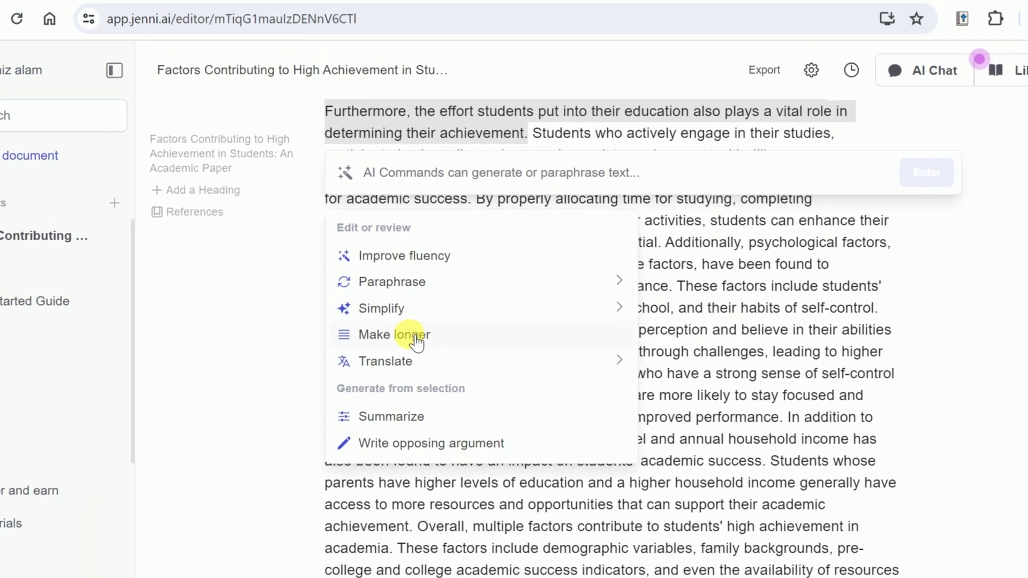
scroll(407, 369, "down", 2)
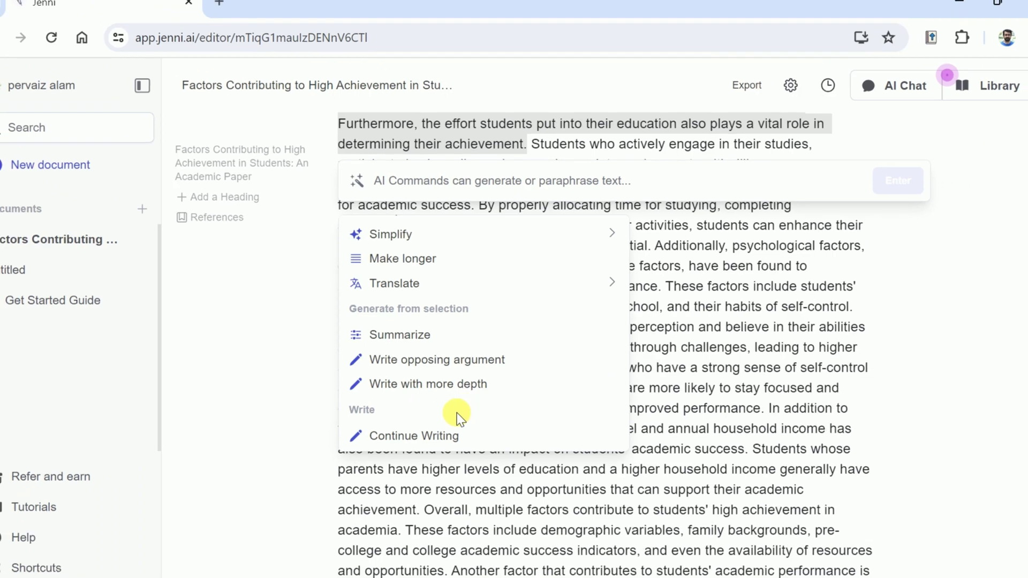
scroll(449, 396, "up", 2)
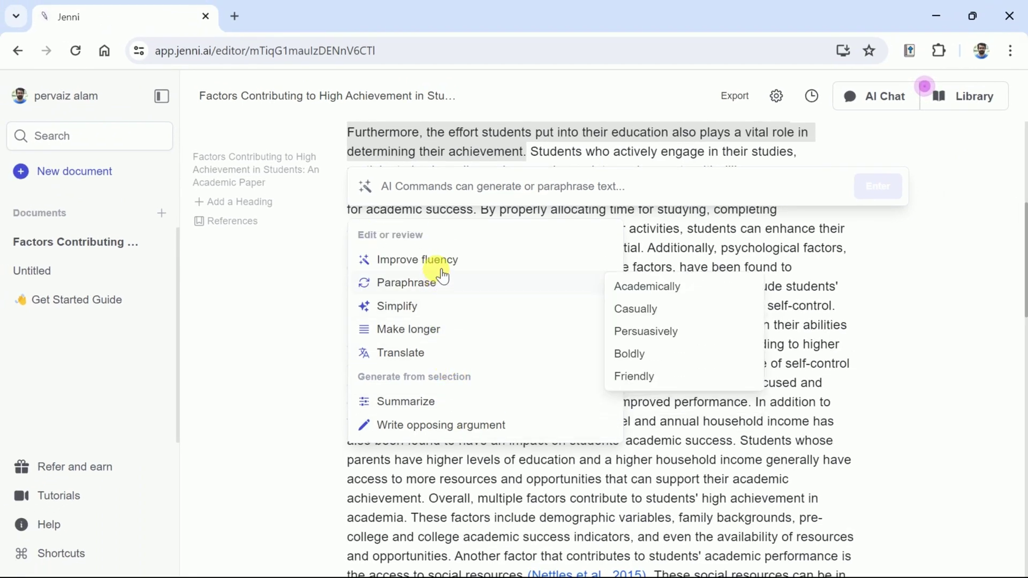
mouse_move(442, 289)
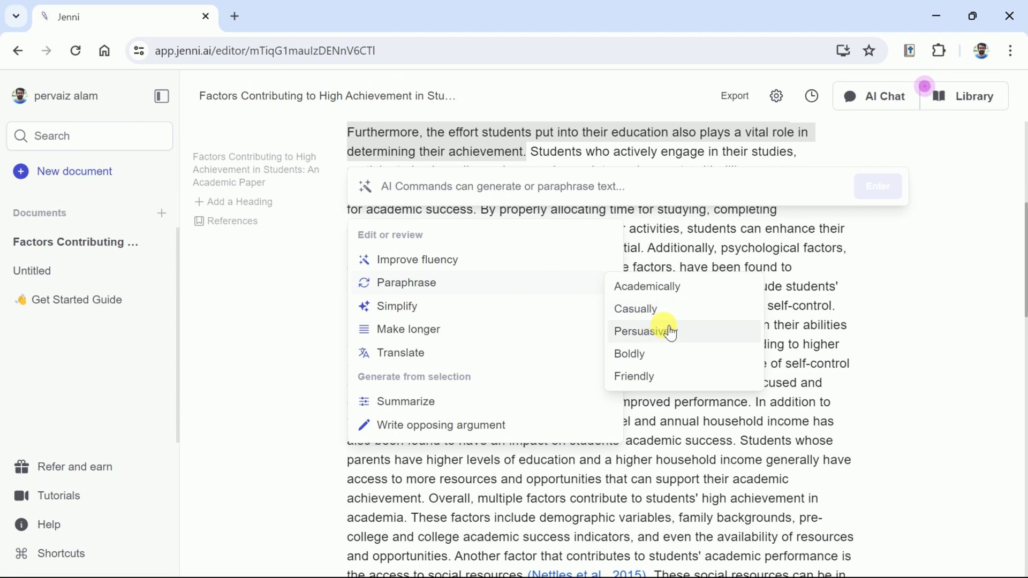
scroll(699, 303, "up", 2)
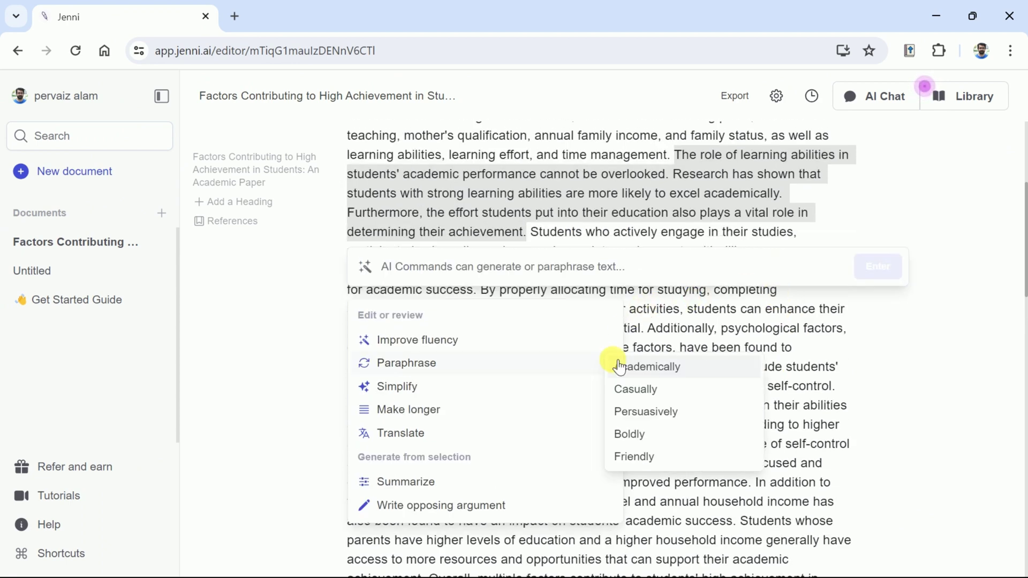
left_click(647, 367)
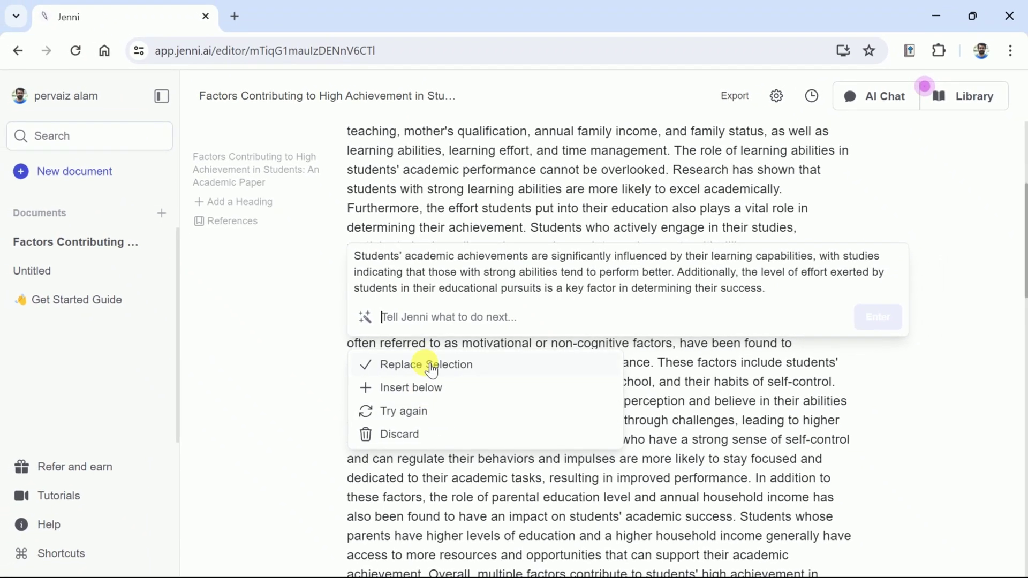
left_click(423, 367)
scroll(421, 373, "up", 10)
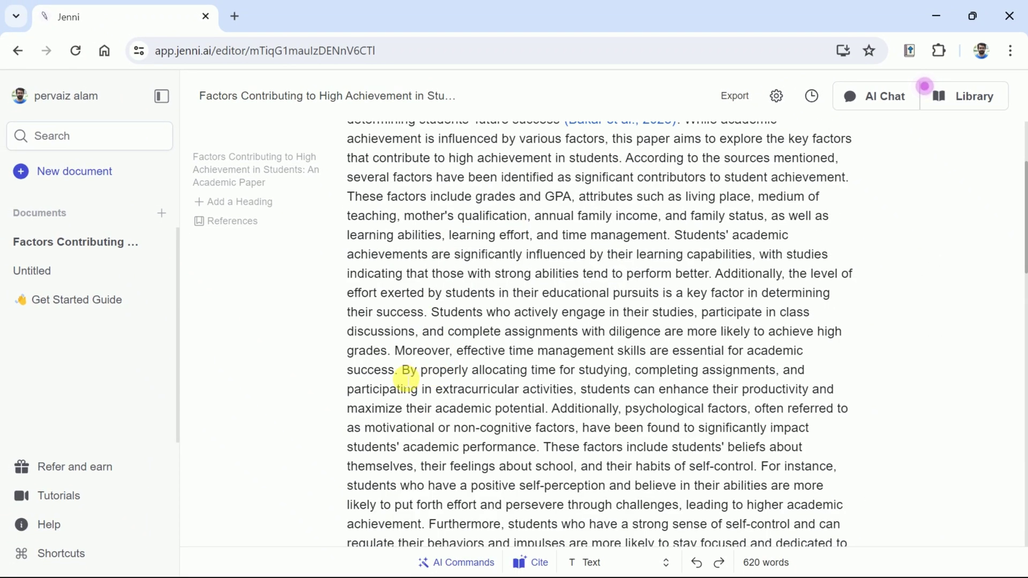
Replace the 'By properly allocating time…' sentence with an opposing argument on over-scheduling and burnout
left_click_drag(399, 370, 556, 418)
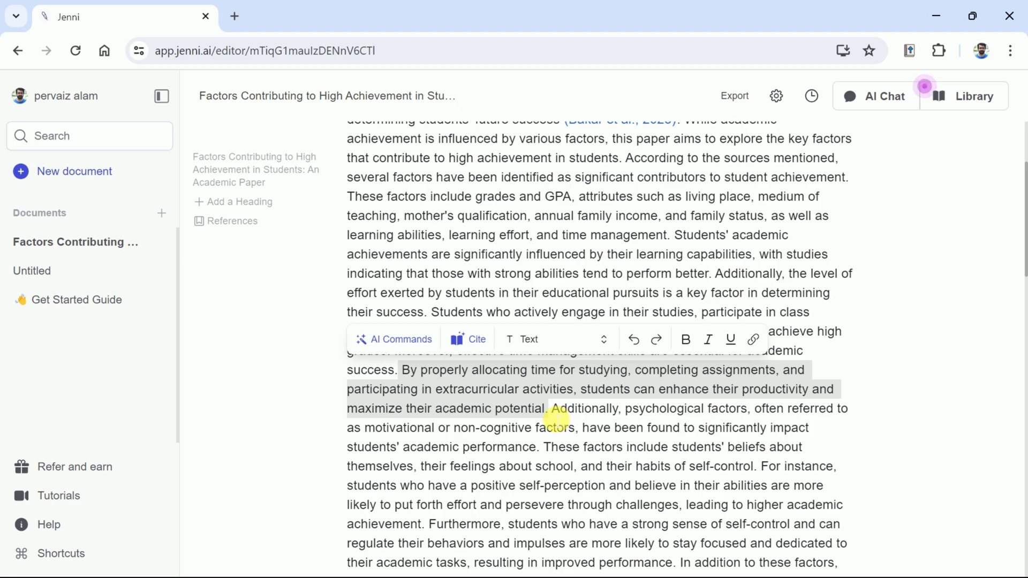
left_click(437, 347)
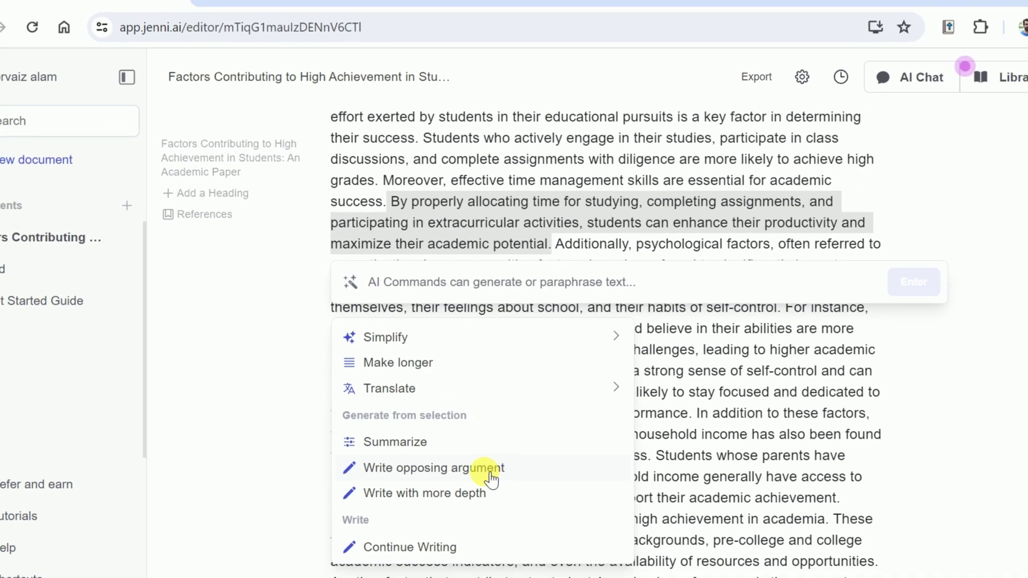
left_click(488, 471)
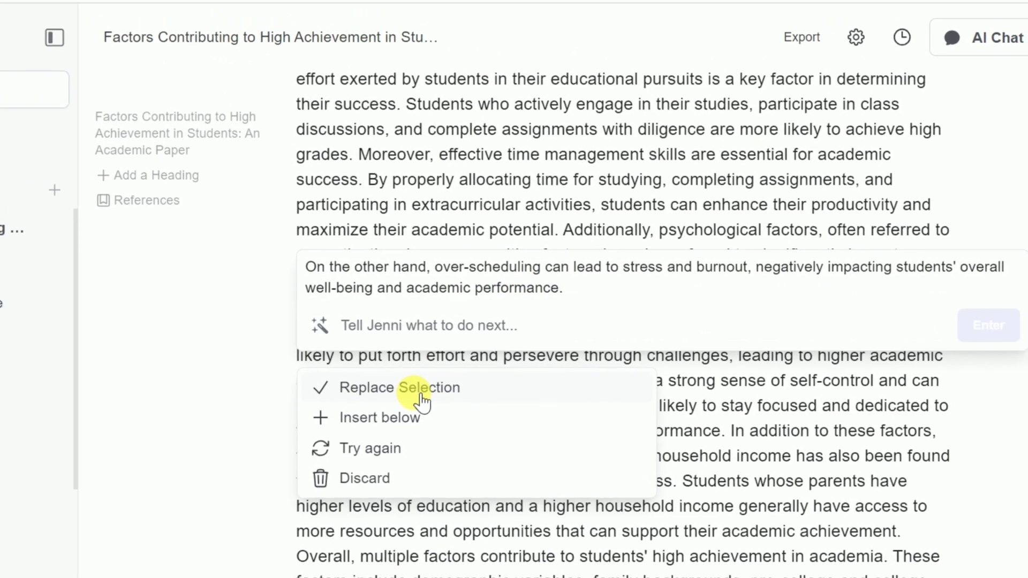
left_click(423, 396)
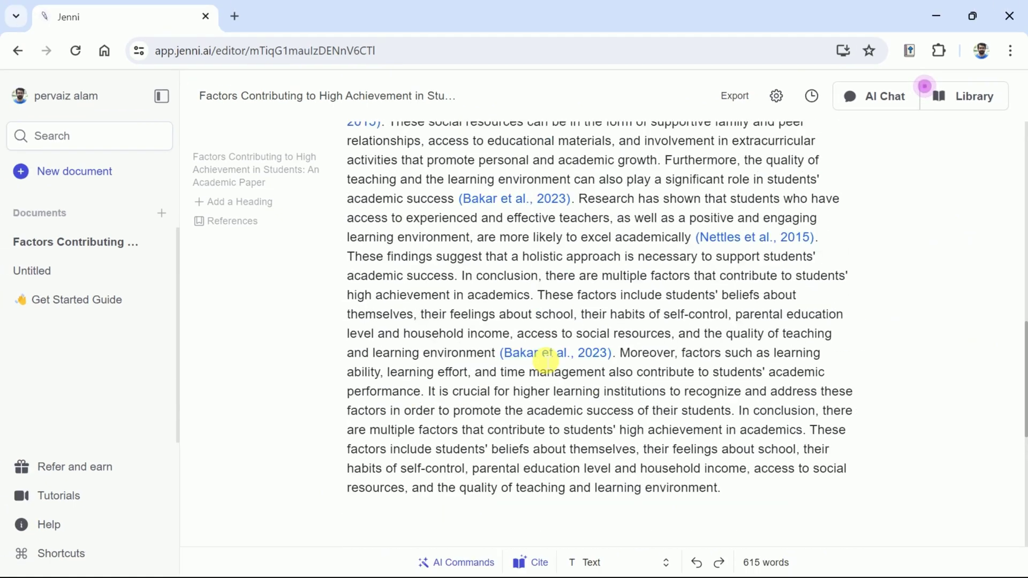
scroll(545, 361, "up", 12)
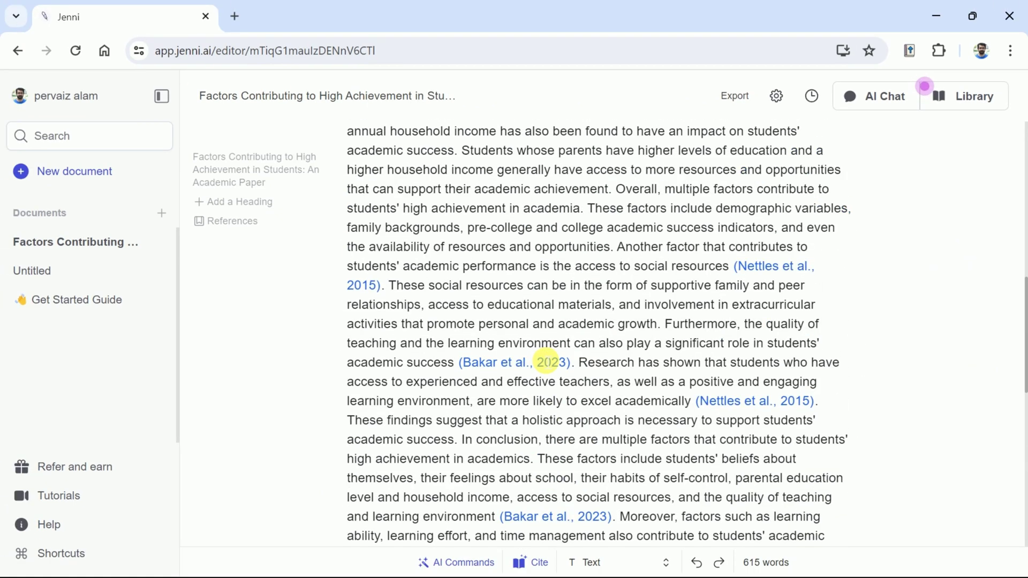
scroll(545, 360, "up", 3)
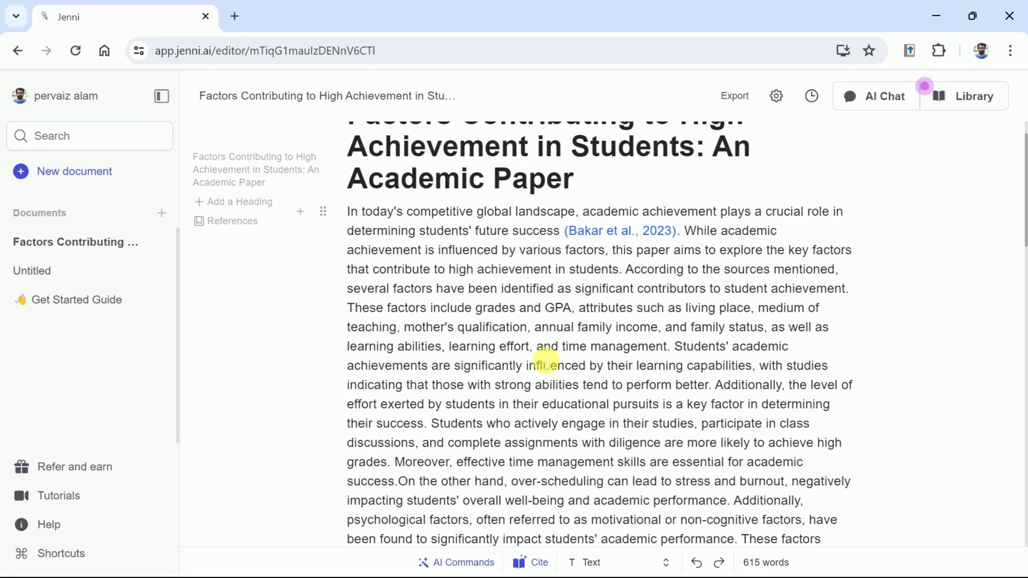
scroll(542, 358, "down", 2)
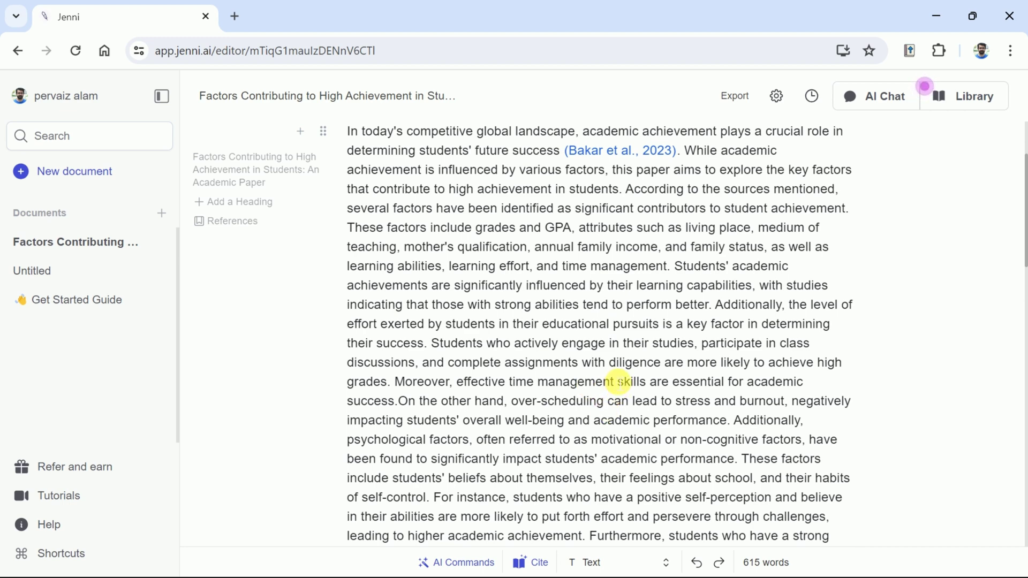
Replace the 'Students who actively engage…' sentence with a longer version via Make longer
left_click_drag(431, 343, 400, 389)
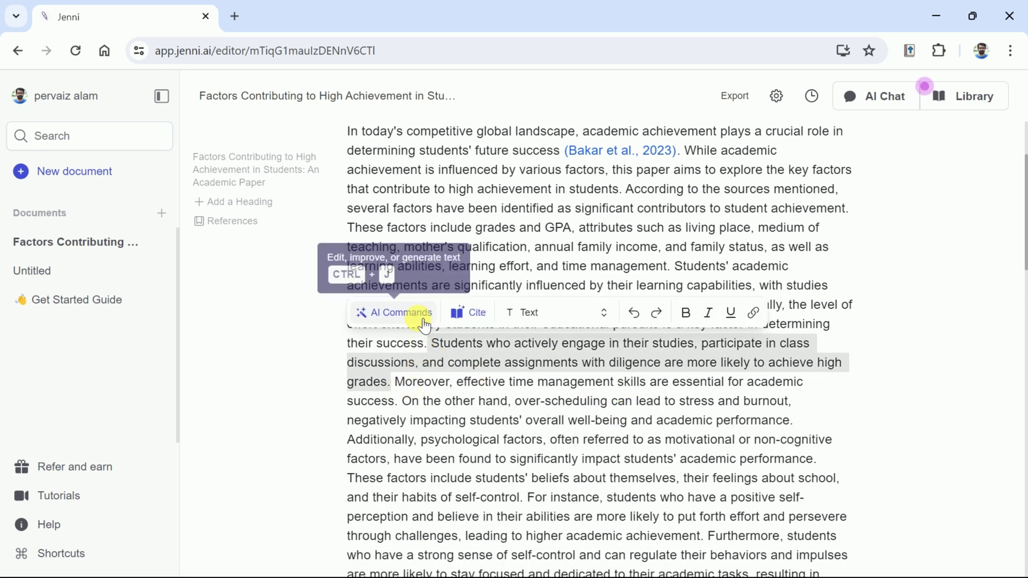
left_click(395, 312)
scroll(459, 428, "down", 5)
mouse_move(422, 348)
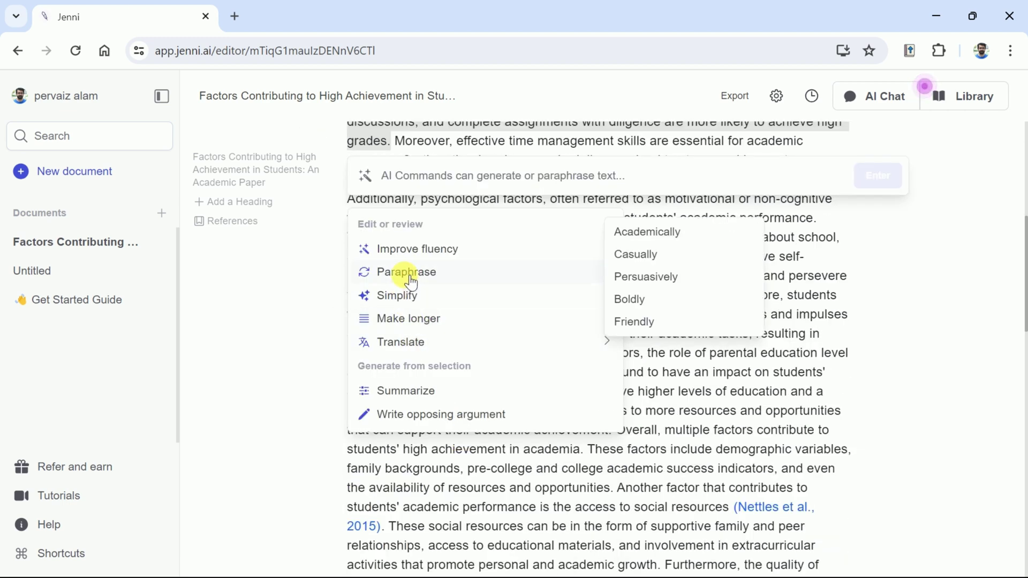
left_click(409, 318)
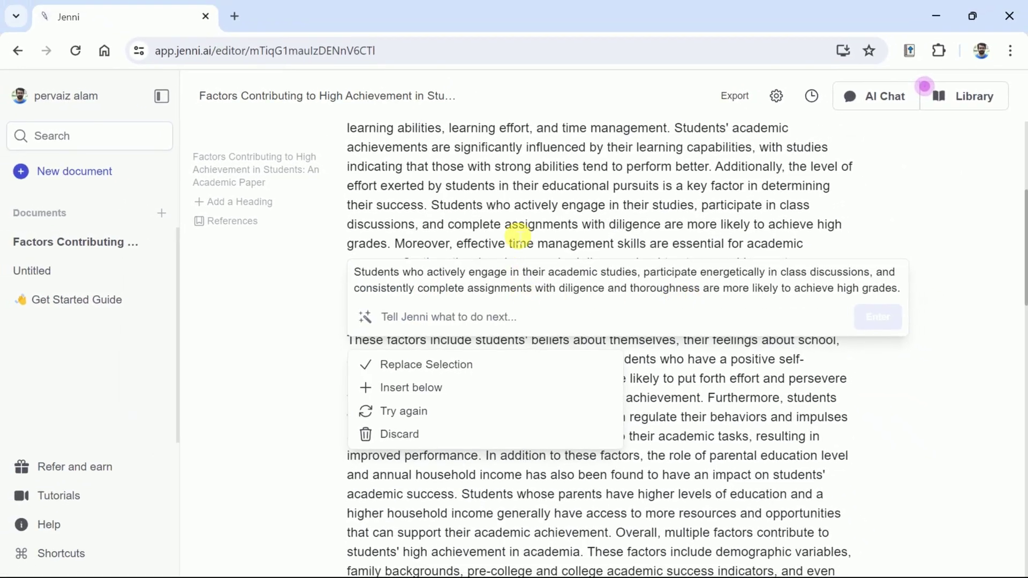
left_click(411, 366)
scroll(615, 320, "up", 20)
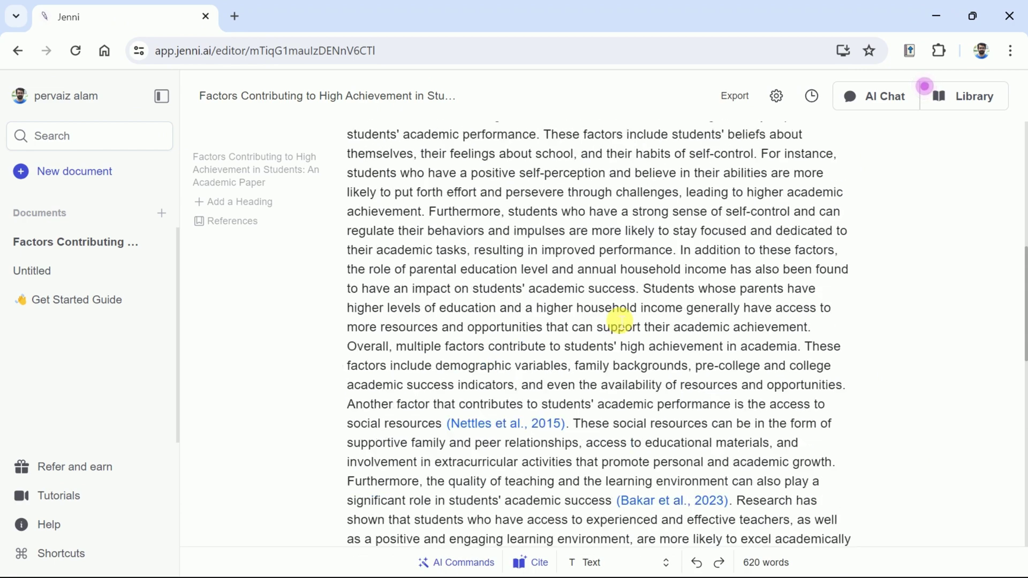
scroll(620, 320, "up", 2)
scroll(619, 320, "down", 2)
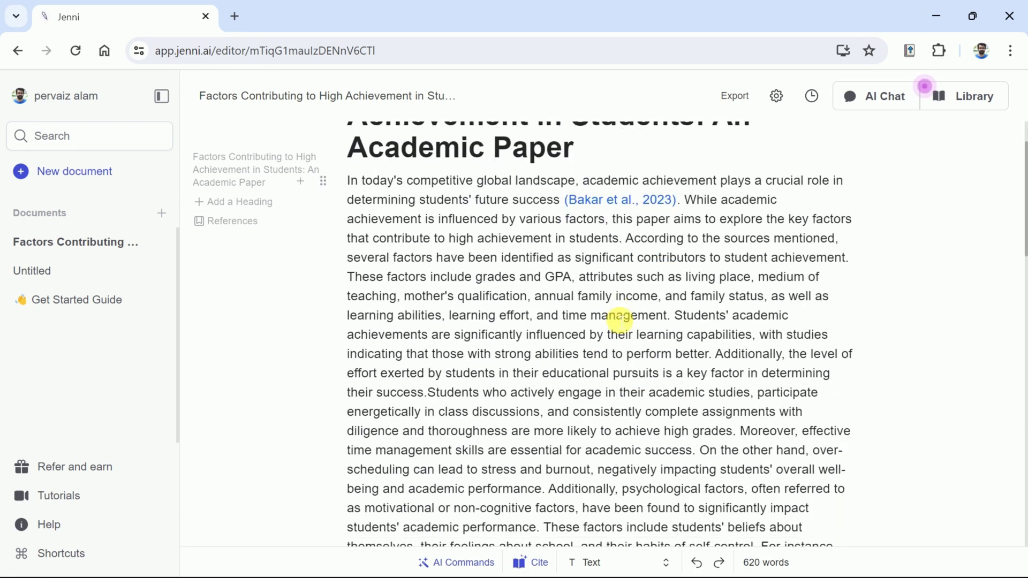
scroll(619, 320, "down", 2)
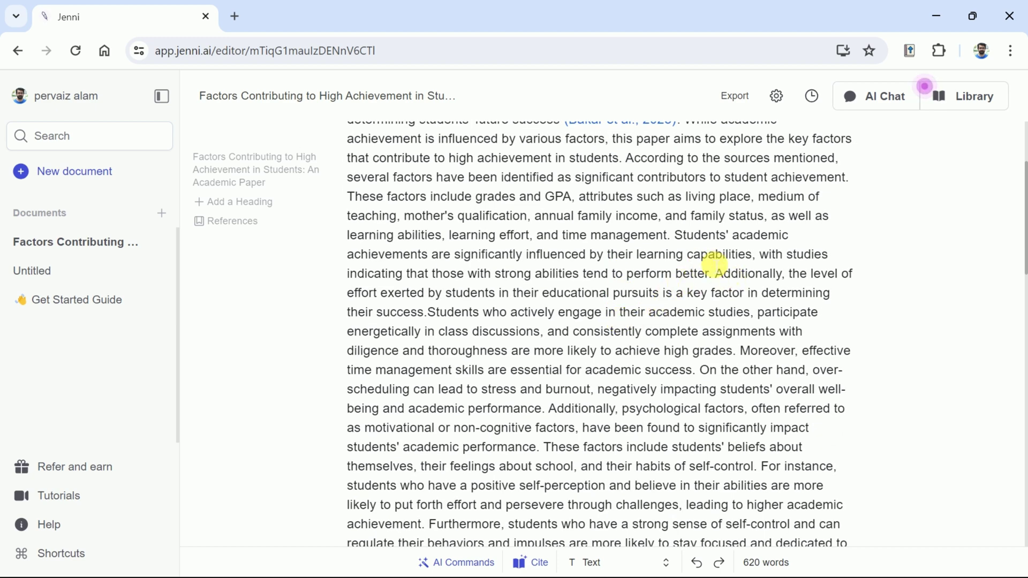
Cite the Najafabadi et al., 2013 Bayesian study on the learning-capabilities sentences
left_click_drag(675, 236, 712, 276)
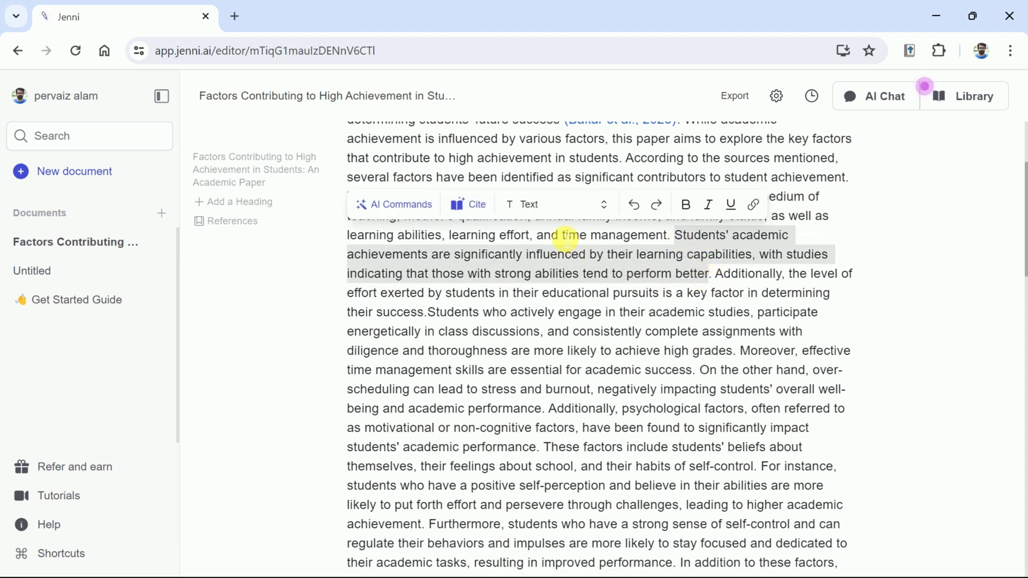
left_click(480, 213)
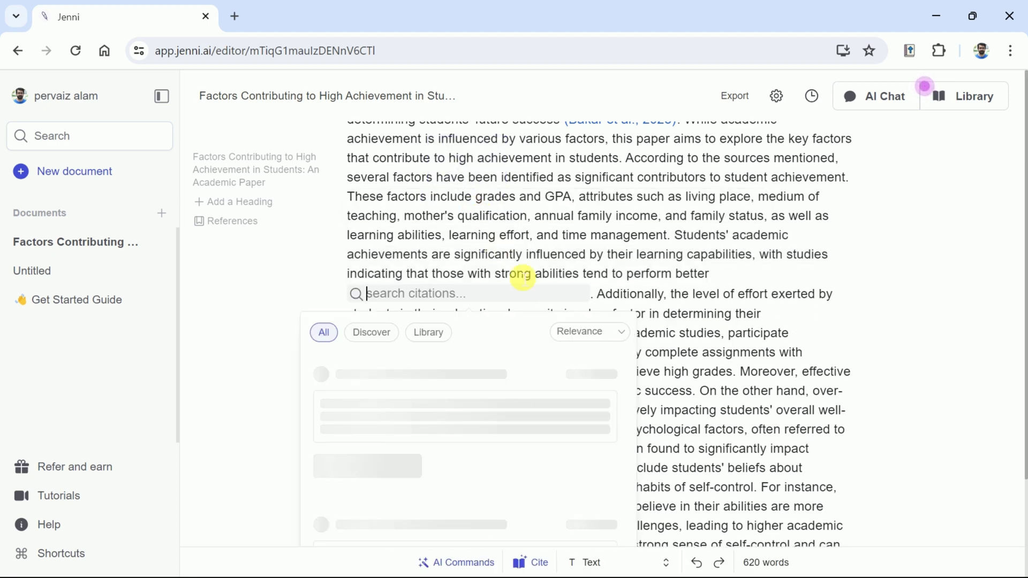
scroll(568, 325, "down", 2)
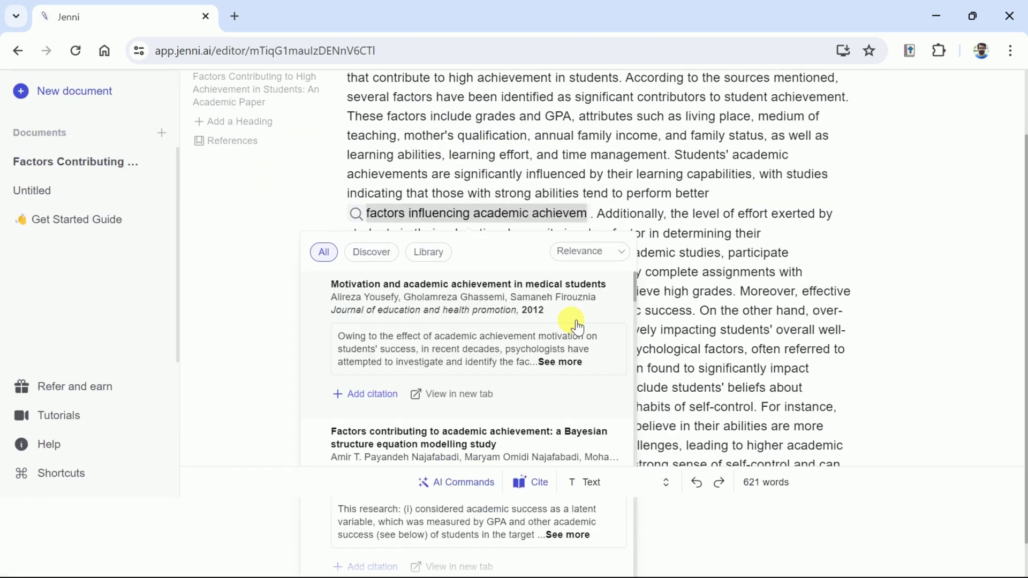
scroll(577, 326, "down", 2)
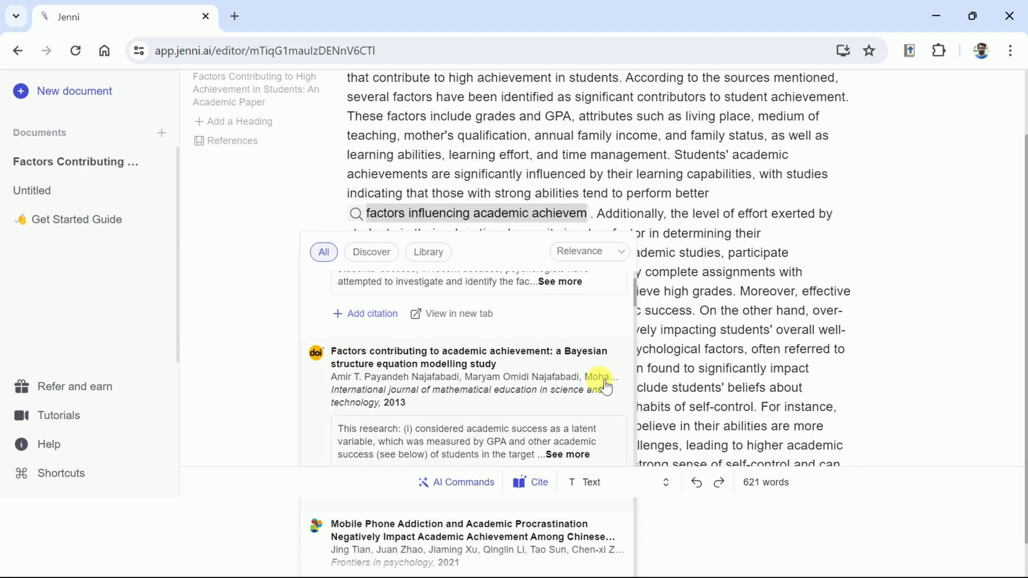
scroll(594, 353, "up", 2)
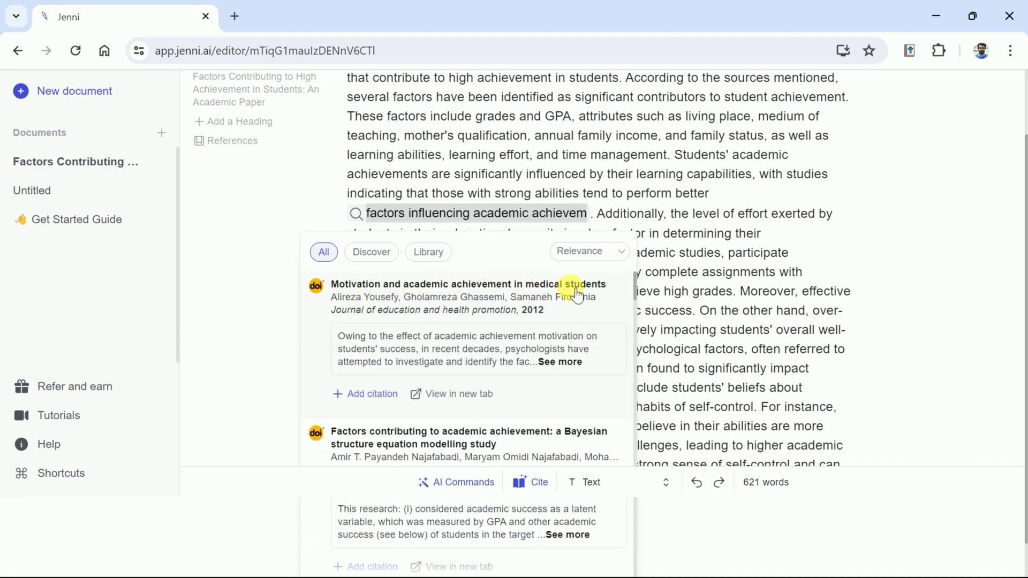
scroll(423, 329, "down", 2)
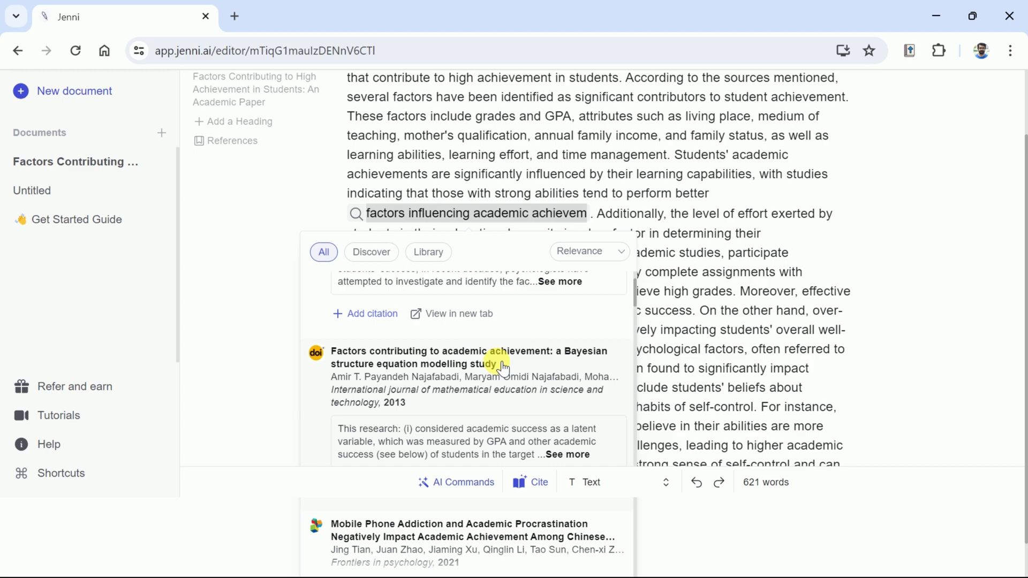
scroll(508, 367, "down", 2)
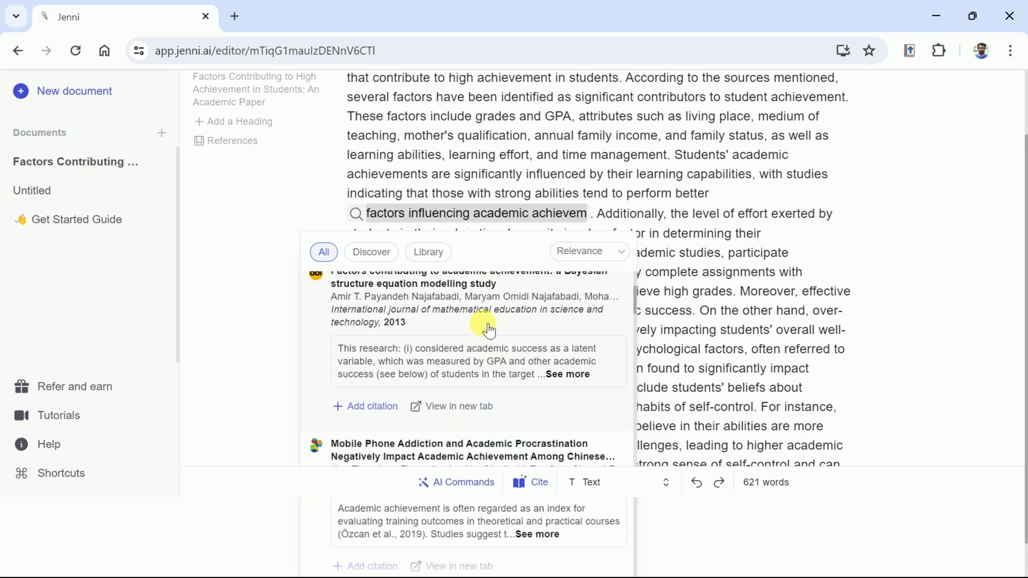
scroll(489, 331, "up", 2)
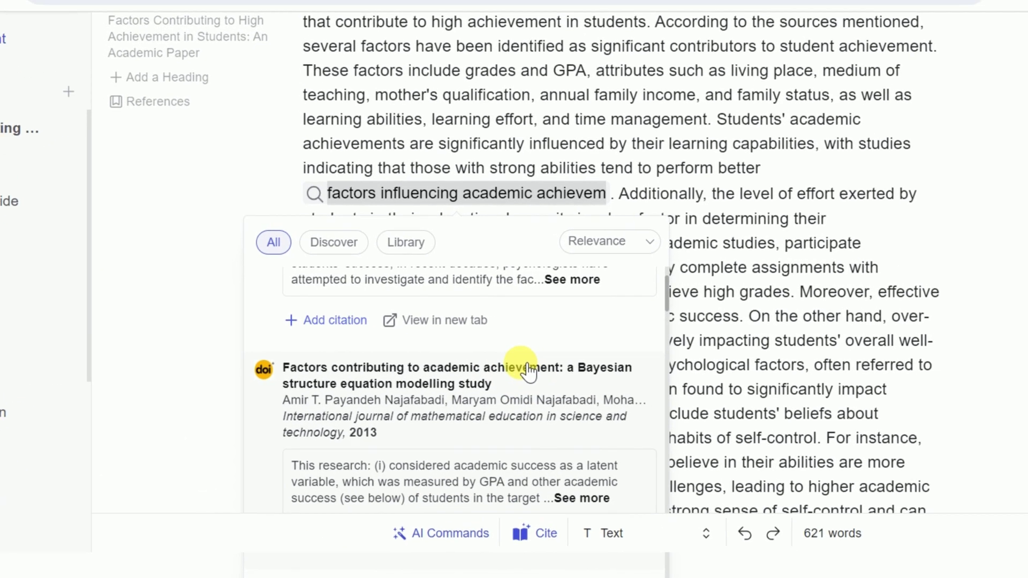
scroll(528, 369, "down", 2)
scroll(527, 368, "up", 2)
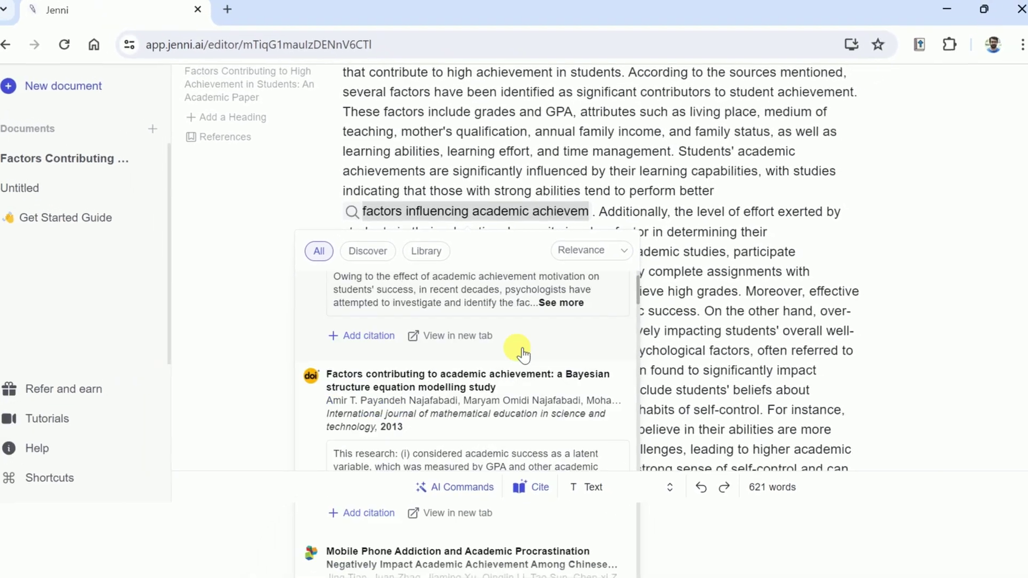
scroll(523, 354, "down", 2)
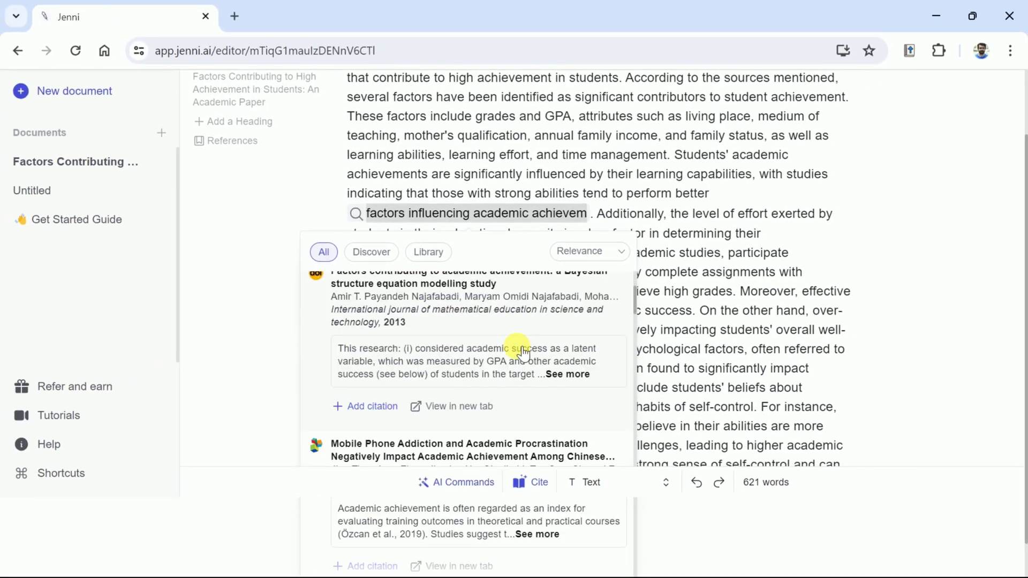
left_click(371, 413)
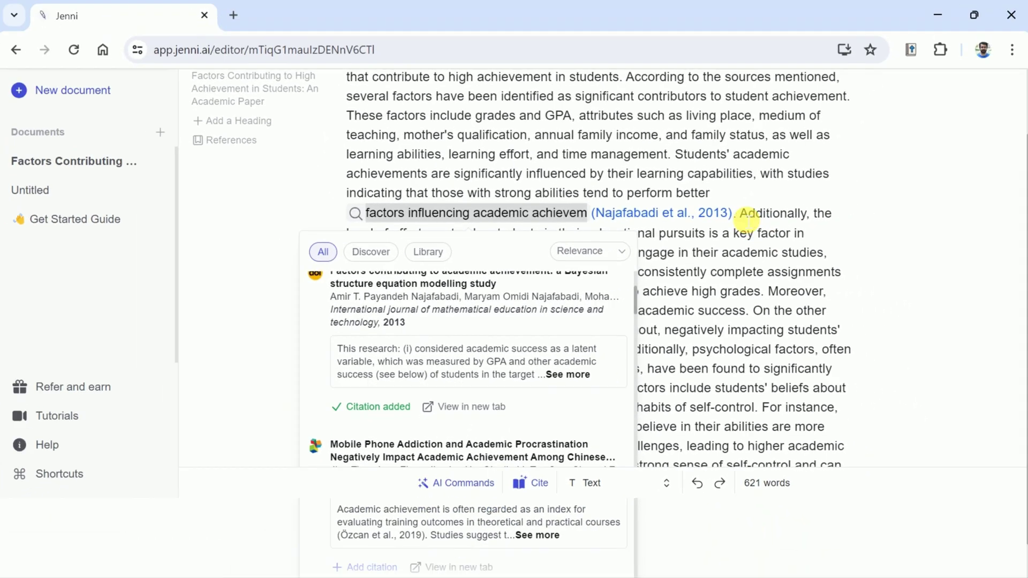
Cite Duckworth et al., 2019 'Self-Control and Academic Achievement' on the self-control sentence
scroll(589, 268, "down", 5)
left_click_drag(485, 280, 747, 323)
left_click(491, 257)
scroll(509, 228, "down", 3)
scroll(455, 198, "up", 3)
left_click(417, 238)
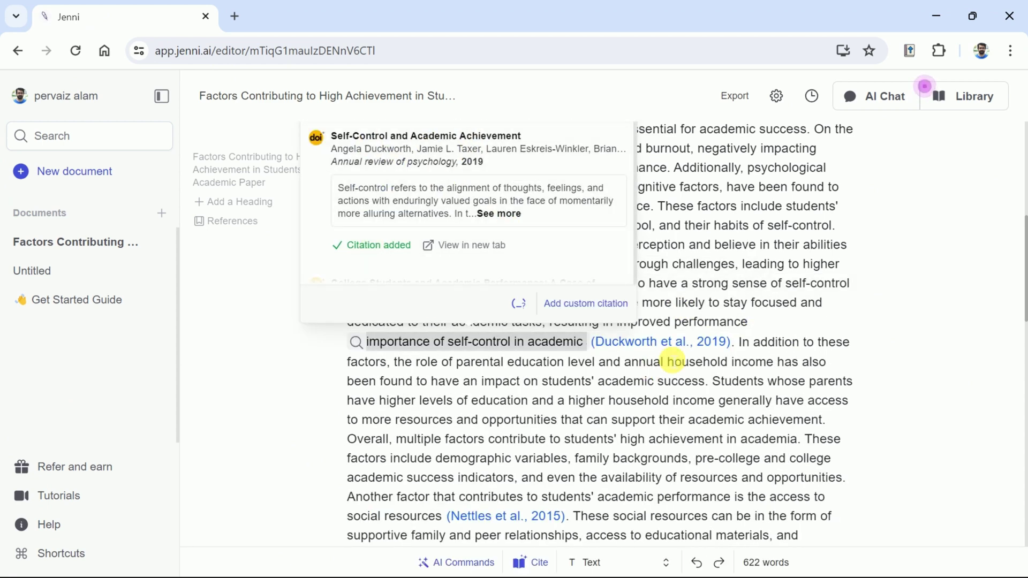
left_click(757, 344)
scroll(735, 324, "up", 8)
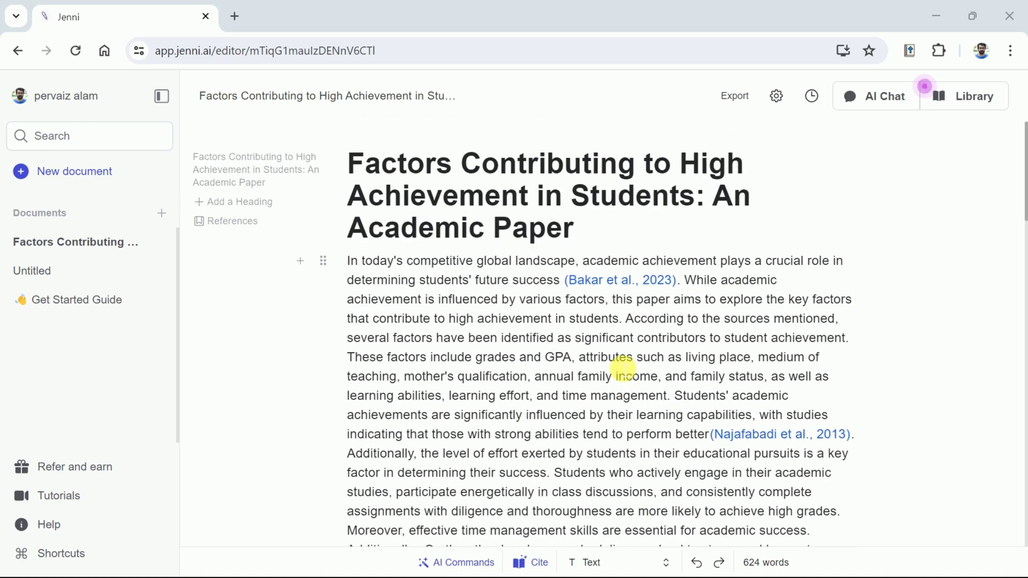
Scroll down to the References section with its six APA 7 entries
scroll(622, 368, "down", 12)
scroll(622, 368, "down", 10)
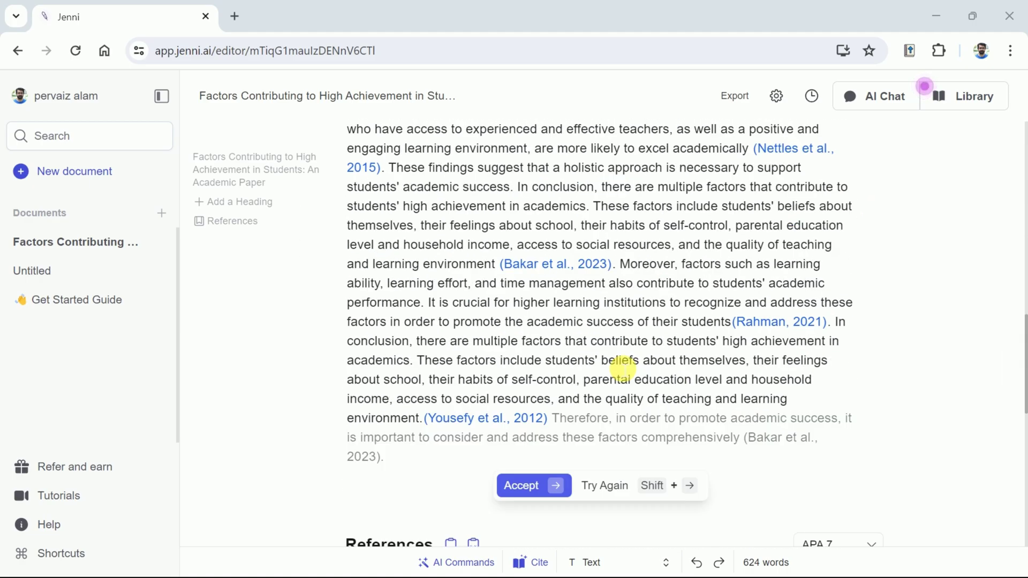
left_click_drag(343, 190, 433, 198)
left_click(436, 229)
scroll(436, 244, "down", 4)
scroll(422, 247, "up", 3)
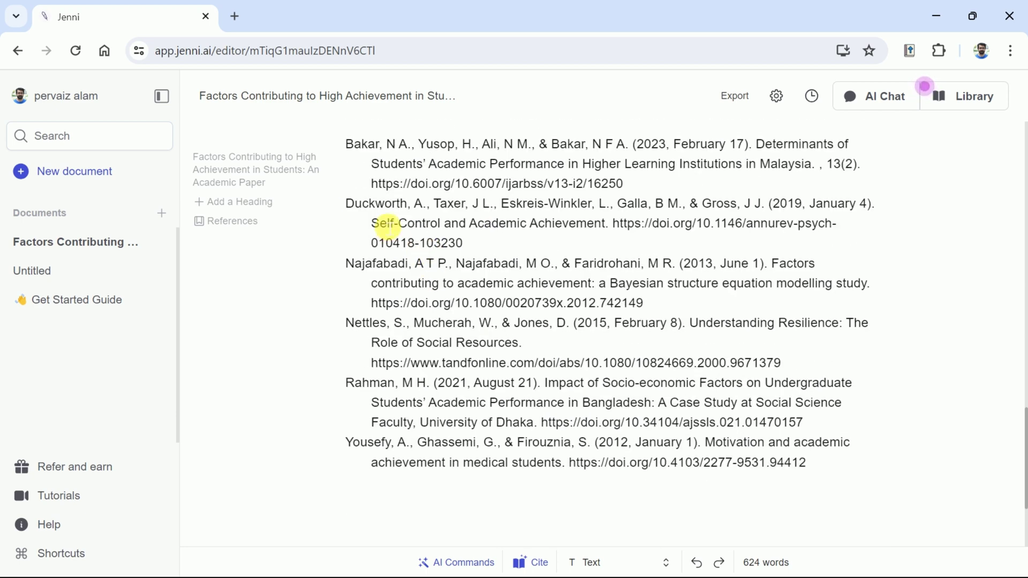
scroll(387, 226, "up", 2)
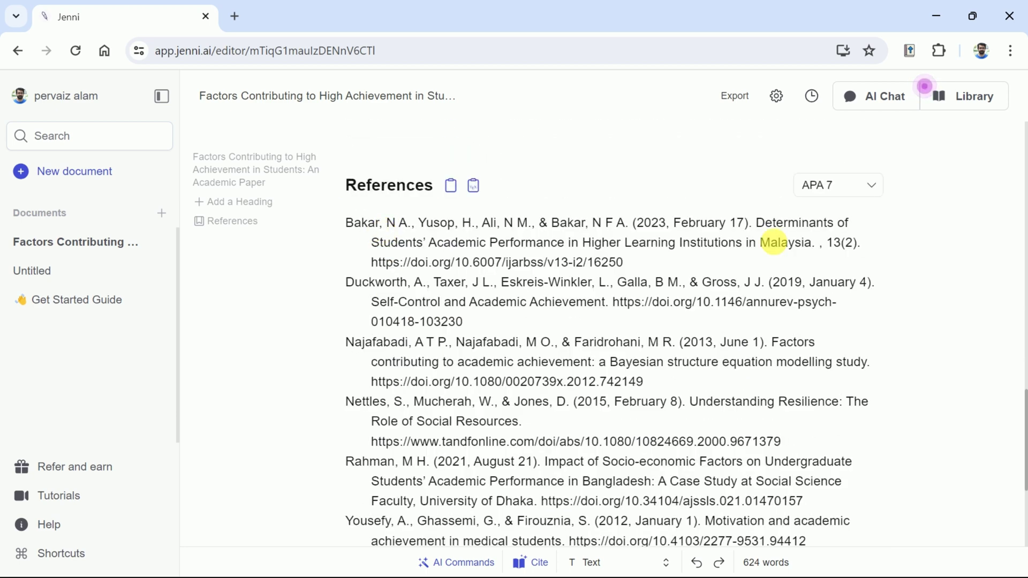
Switch the paper's citation style to MLA 9
left_click(881, 192)
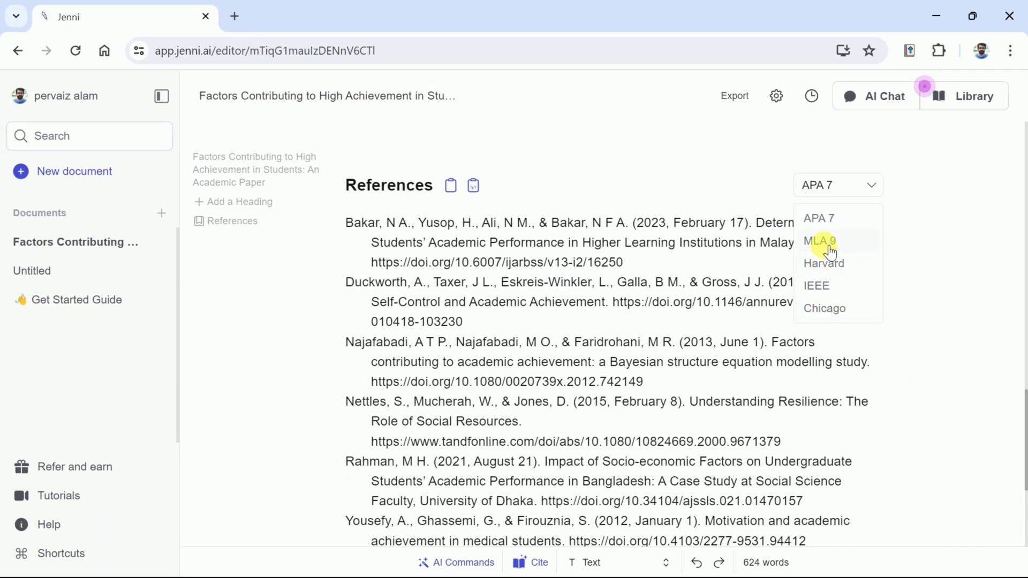
left_click(827, 250)
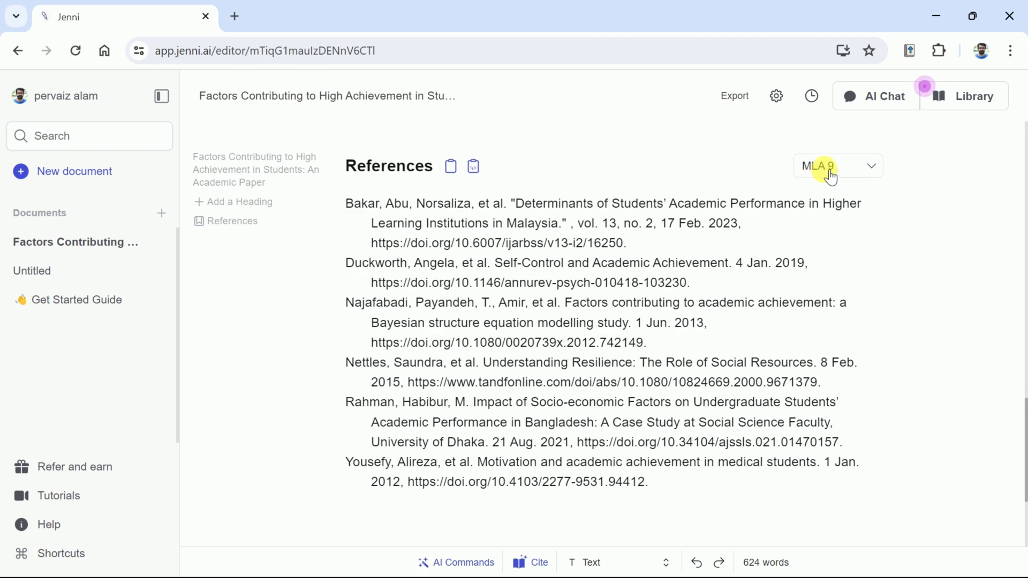
scroll(652, 257, "up", 8)
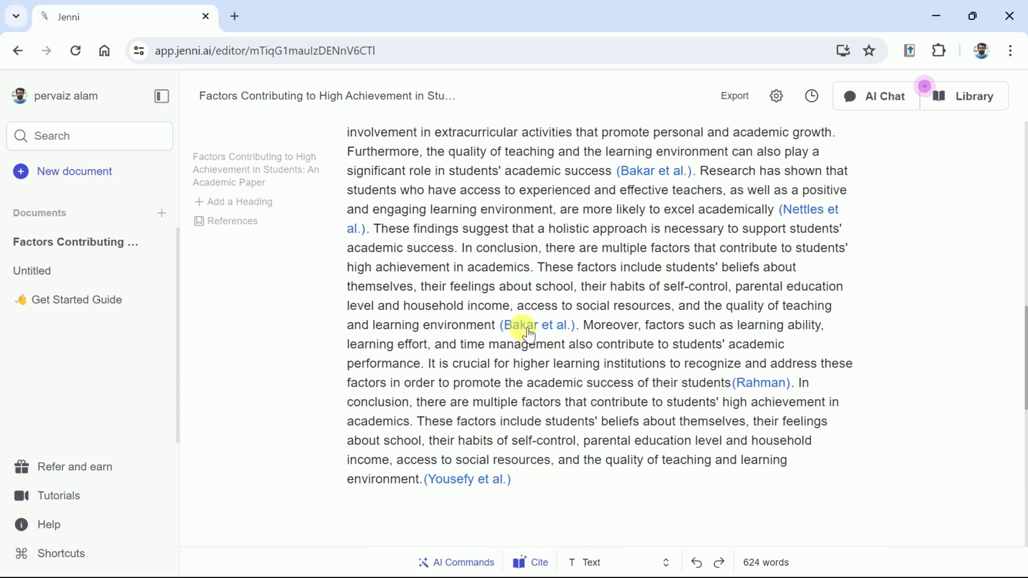
scroll(667, 445, "down", 5)
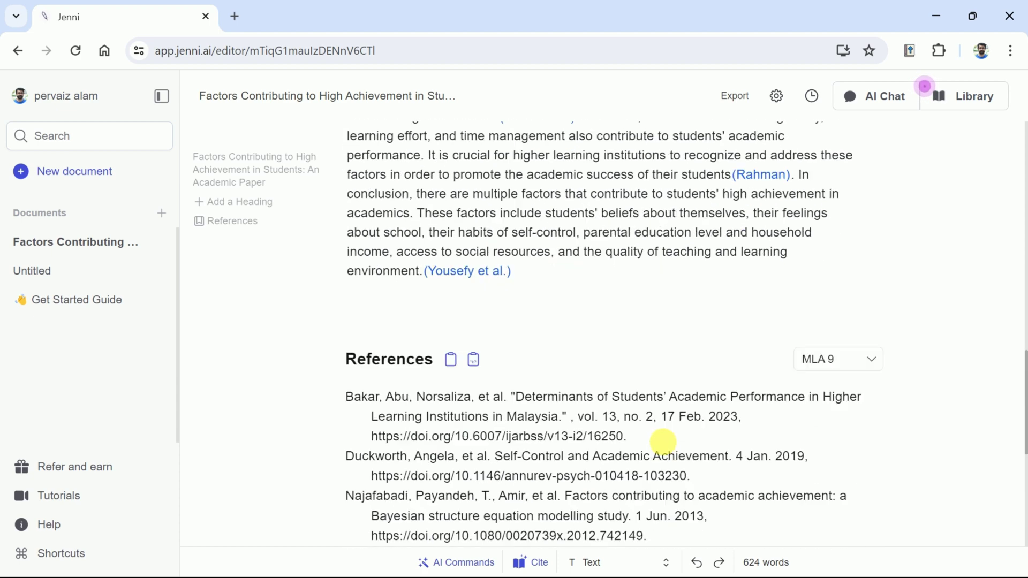
Switch the citations to Chicago style, then back to APA 7
left_click(851, 328)
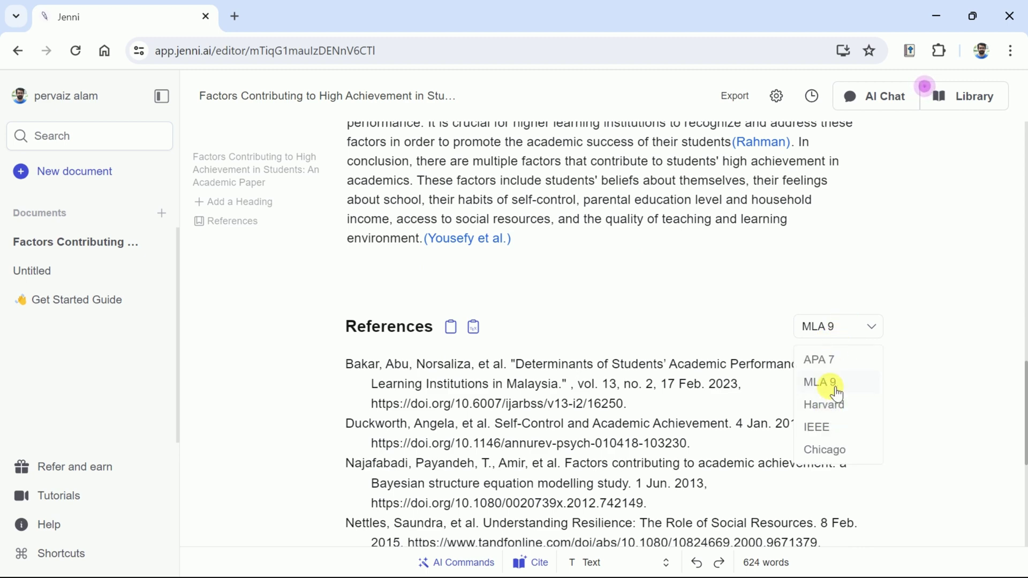
left_click(839, 451)
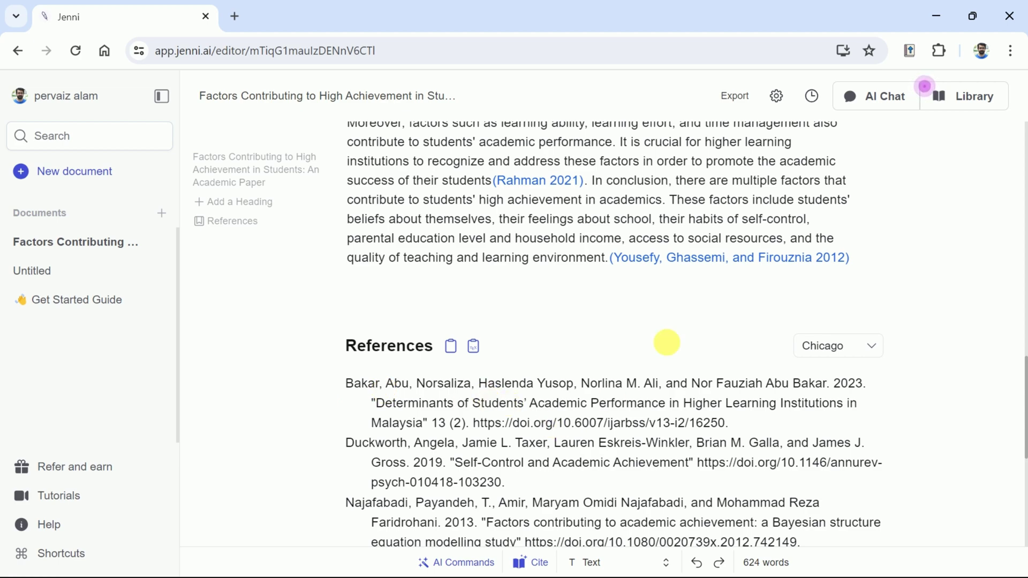
left_click(836, 346)
left_click(827, 381)
scroll(774, 357, "up", 15)
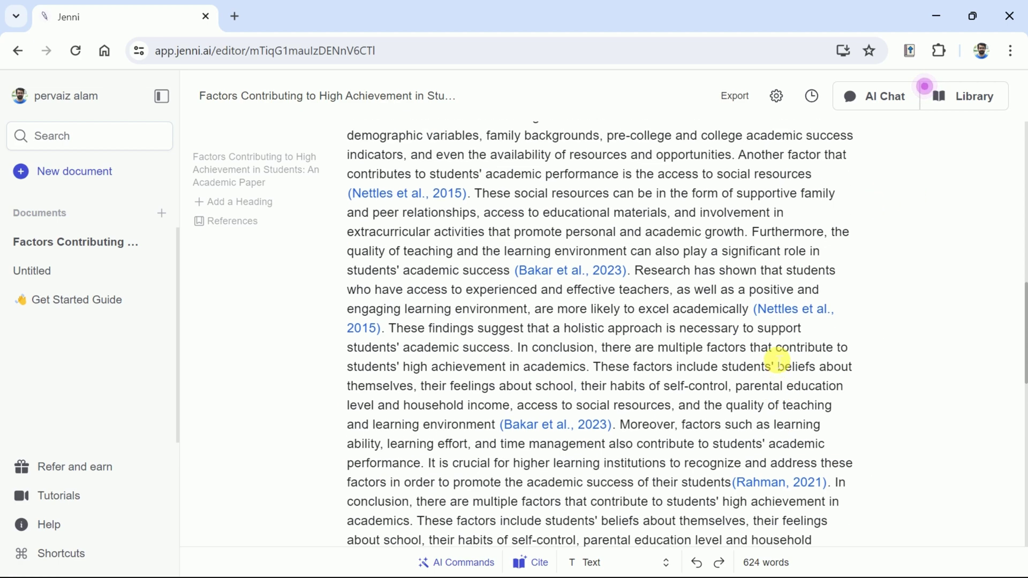
scroll(777, 361, "up", 2)
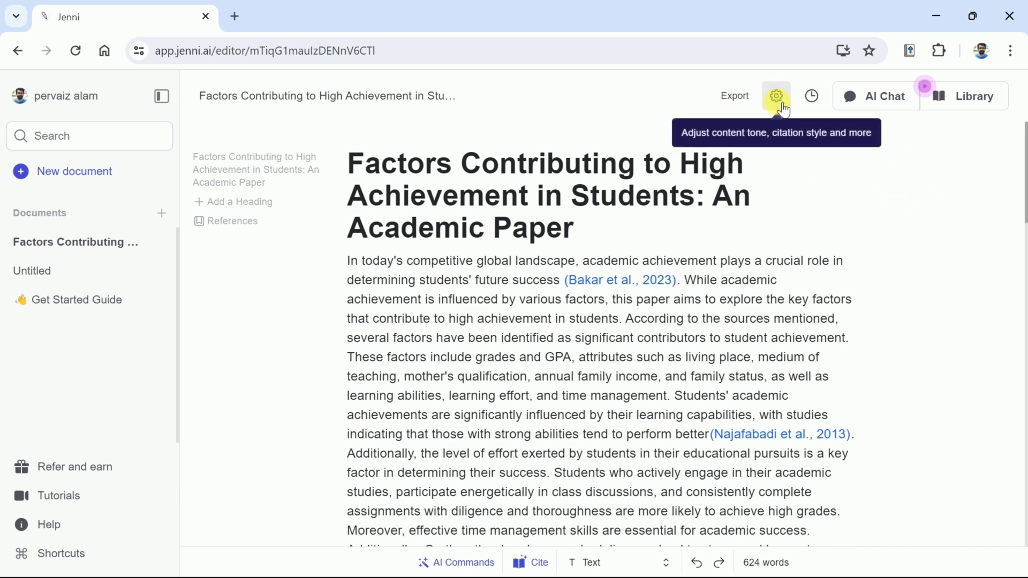
Export the paper to Word as factors_contributing_to_high_achievement_in_students__an_academic_paper.docx and open it
left_click(735, 97)
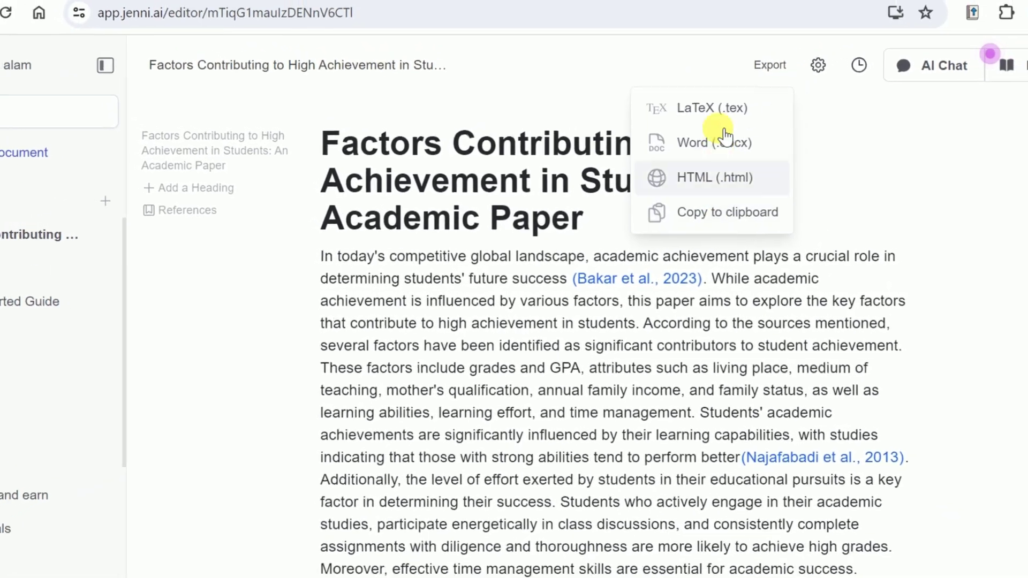
left_click(717, 142)
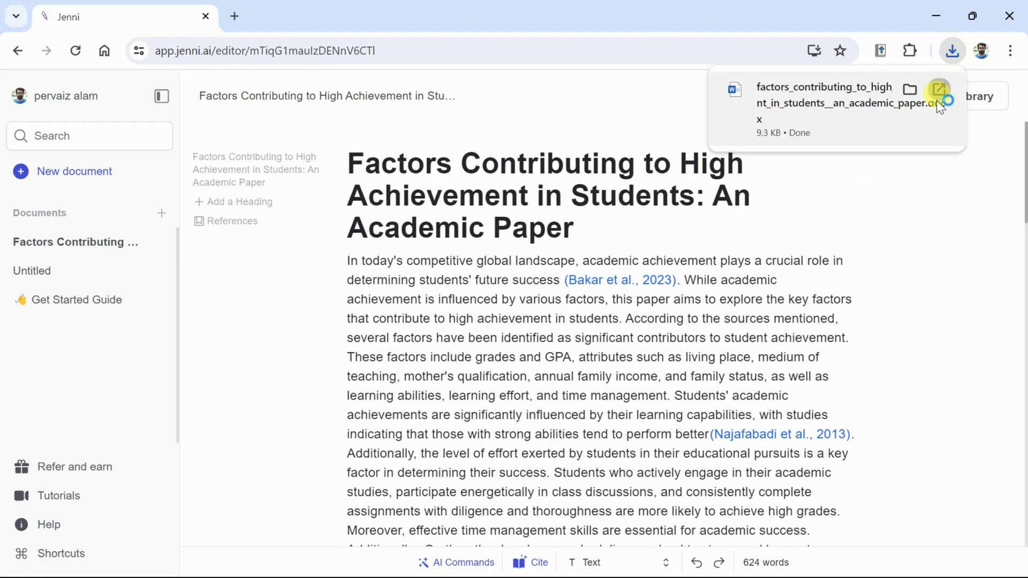
left_click(938, 91)
scroll(664, 285, "down", 9)
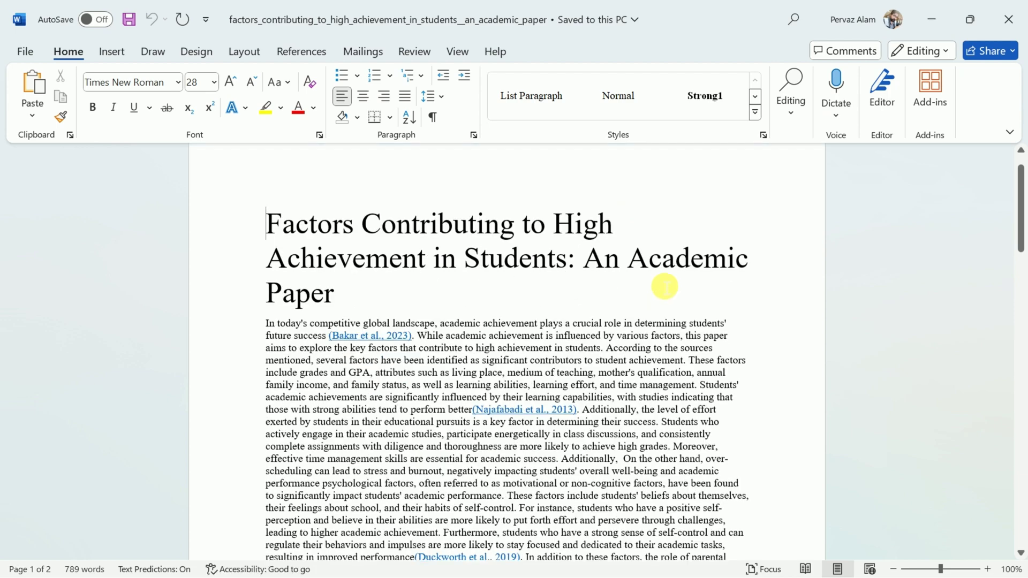
scroll(664, 285, "down", 15)
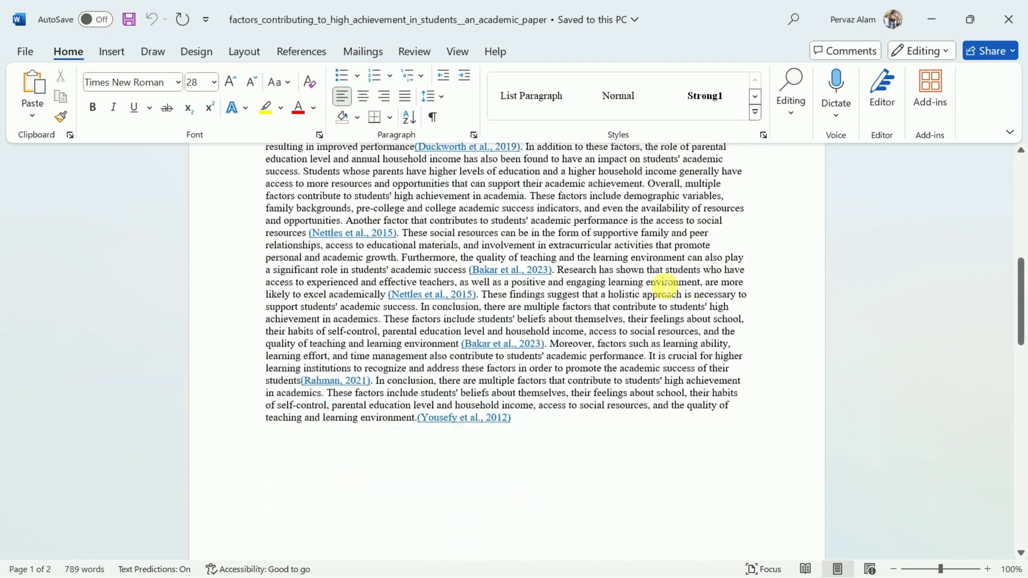
scroll(665, 285, "down", 2)
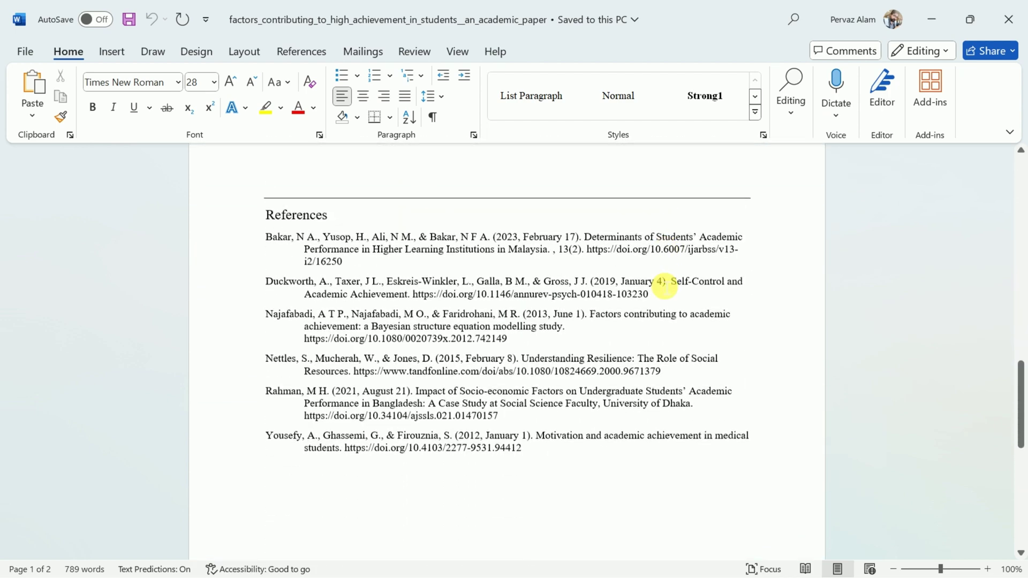
left_click(257, 215)
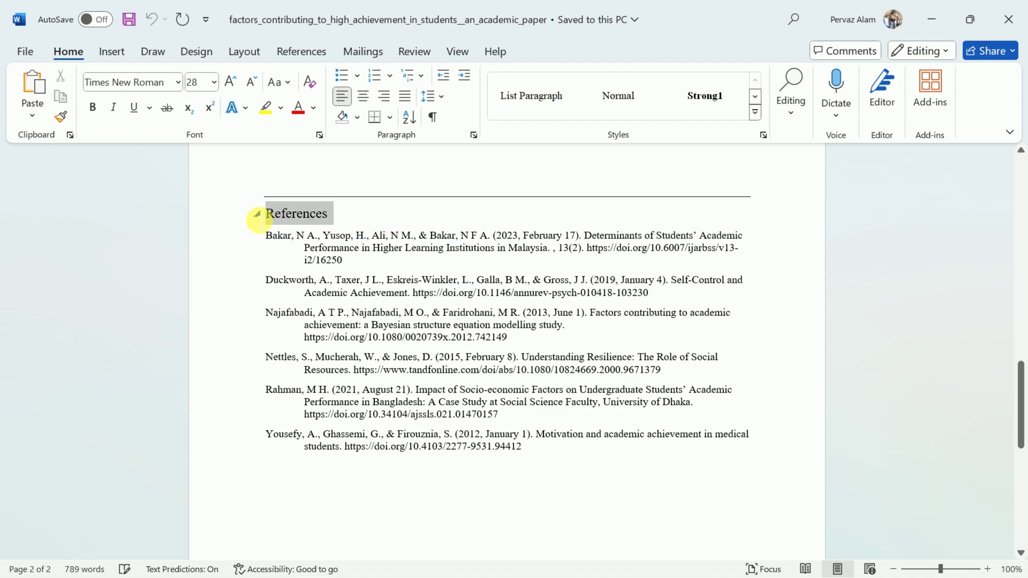
left_click(467, 213)
left_click(987, 569)
left_click(987, 569)
left_click(987, 569)
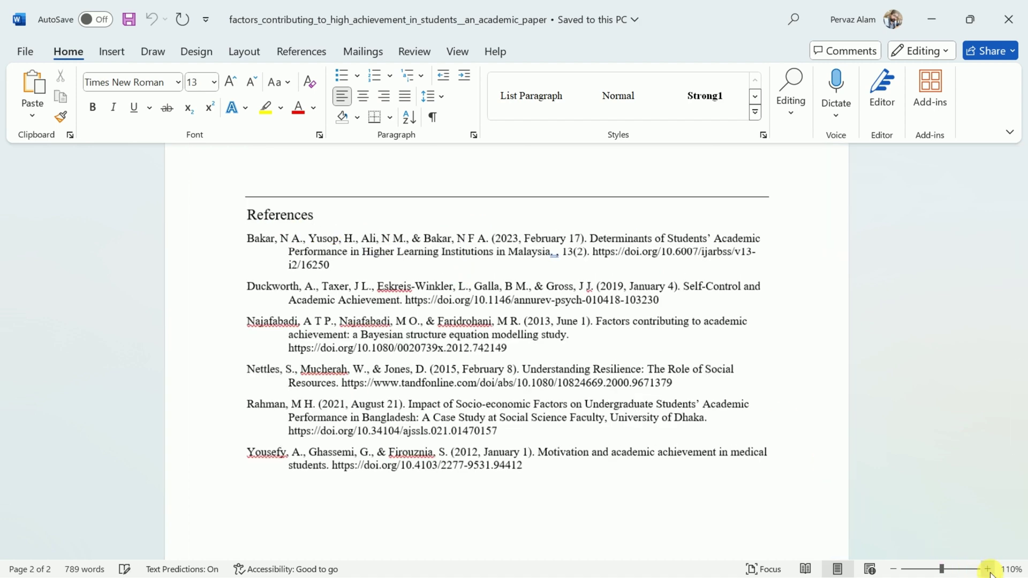
scroll(842, 442, "up", 4)
scroll(843, 442, "up", 15)
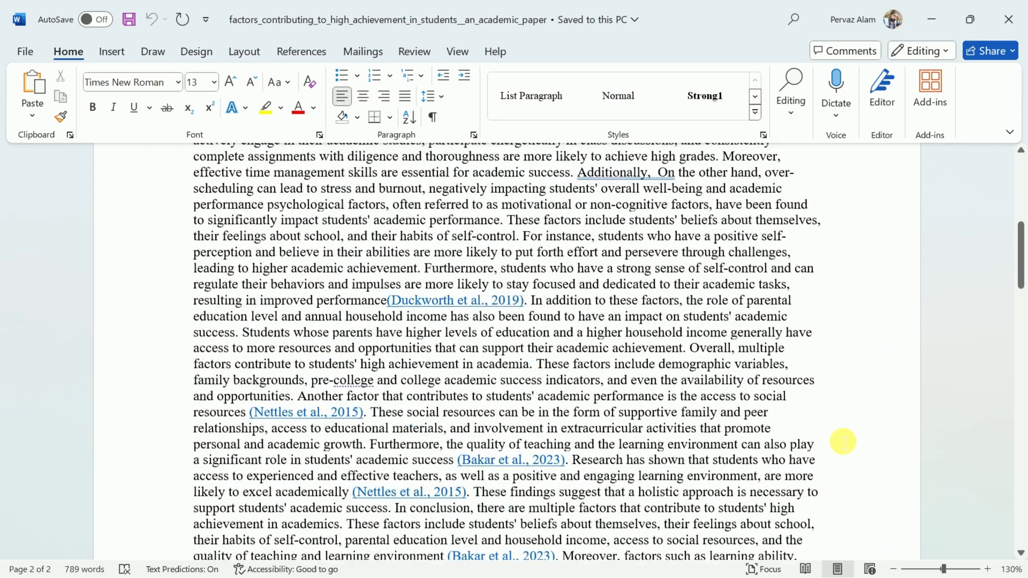
scroll(843, 442, "up", 1)
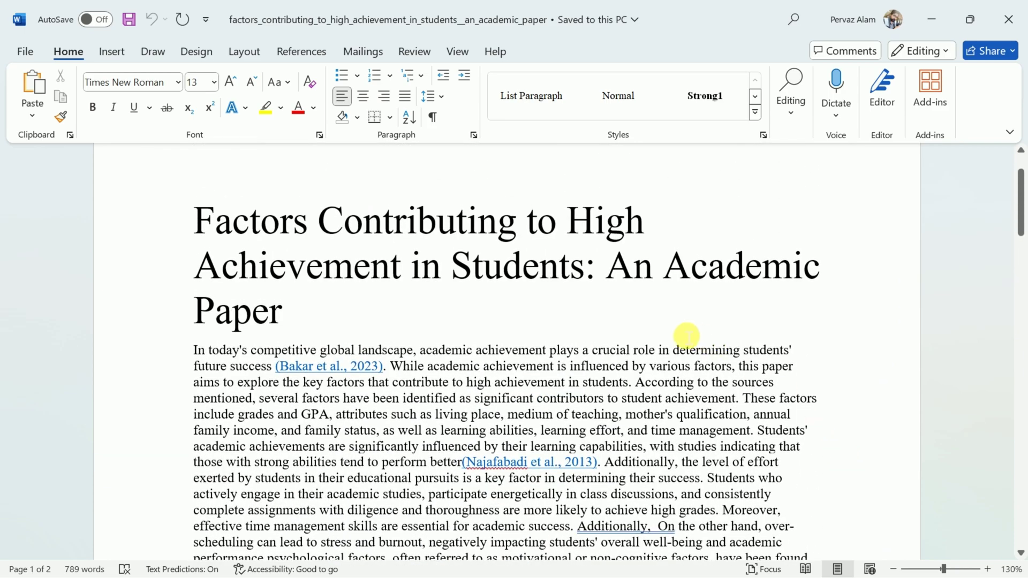
scroll(686, 336, "up", 1)
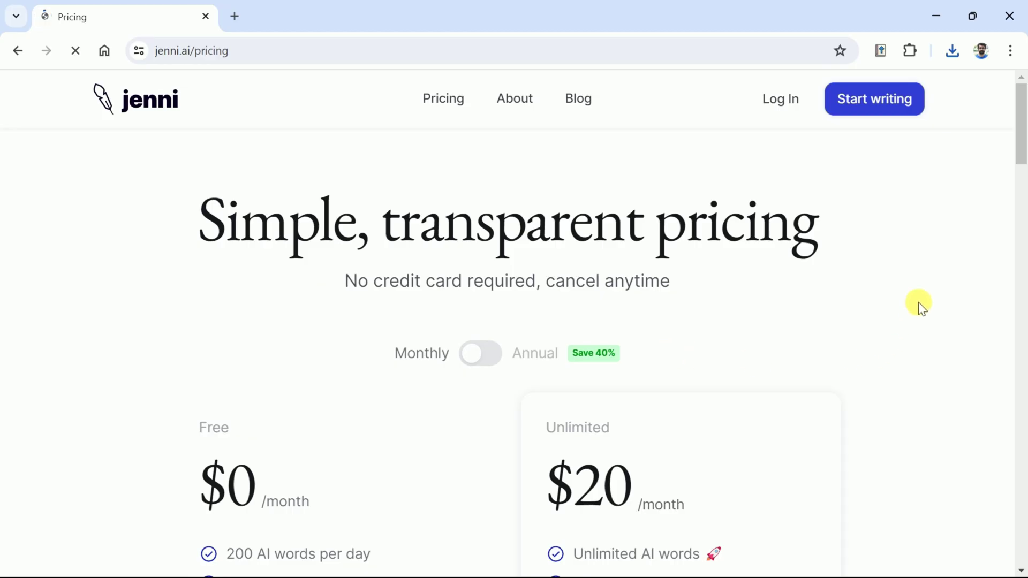
Review the pricing plans, highlighting the Free plan's $0 and Unlimited plan's $20 prices
scroll(917, 302, "down", 5)
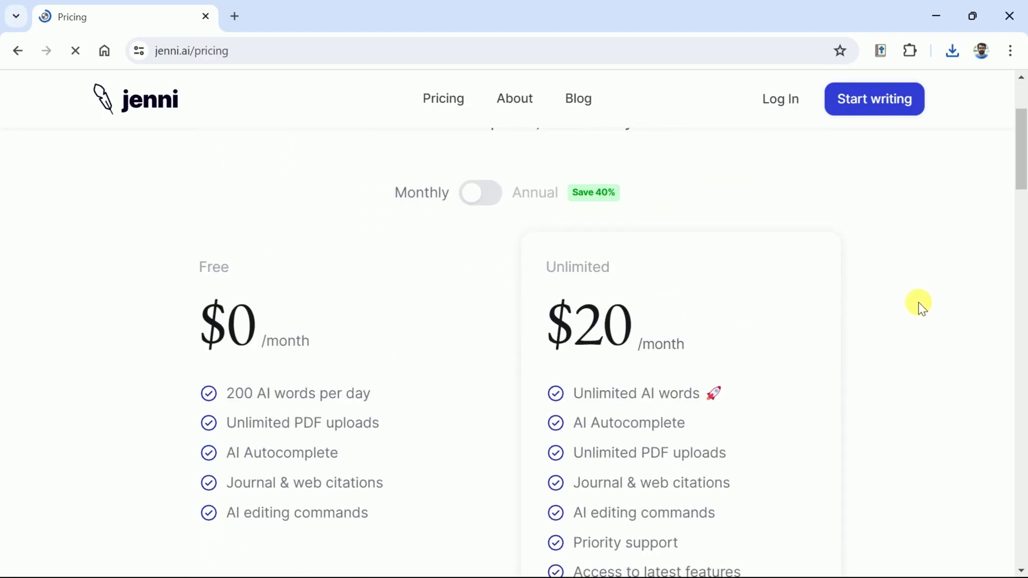
left_click_drag(255, 211, 195, 199)
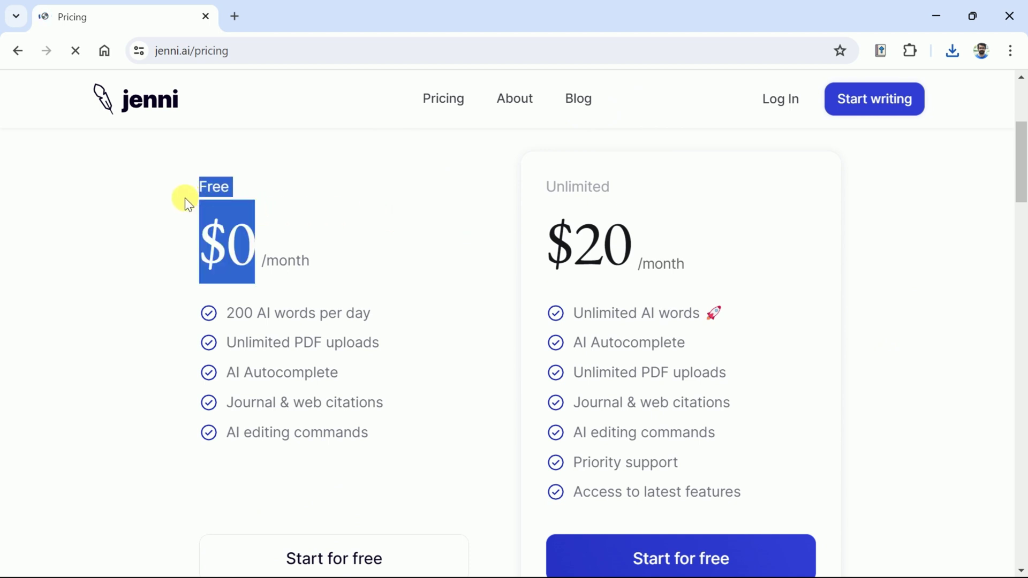
left_click(186, 199)
left_click_drag(634, 266, 586, 268)
left_click(792, 293)
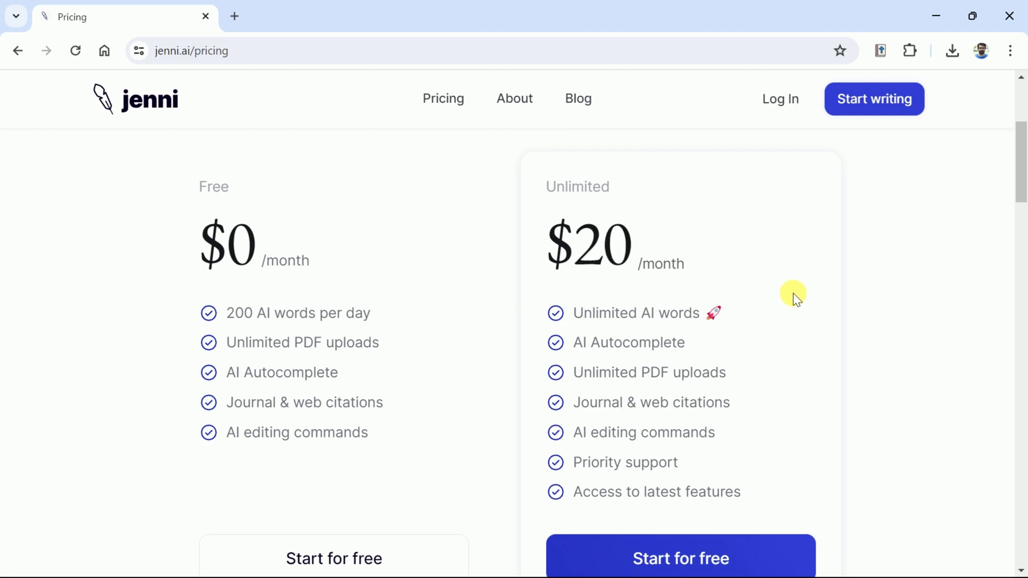
scroll(792, 293, "down", 2)
scroll(792, 293, "up", 1)
scroll(749, 287, "up", 3)
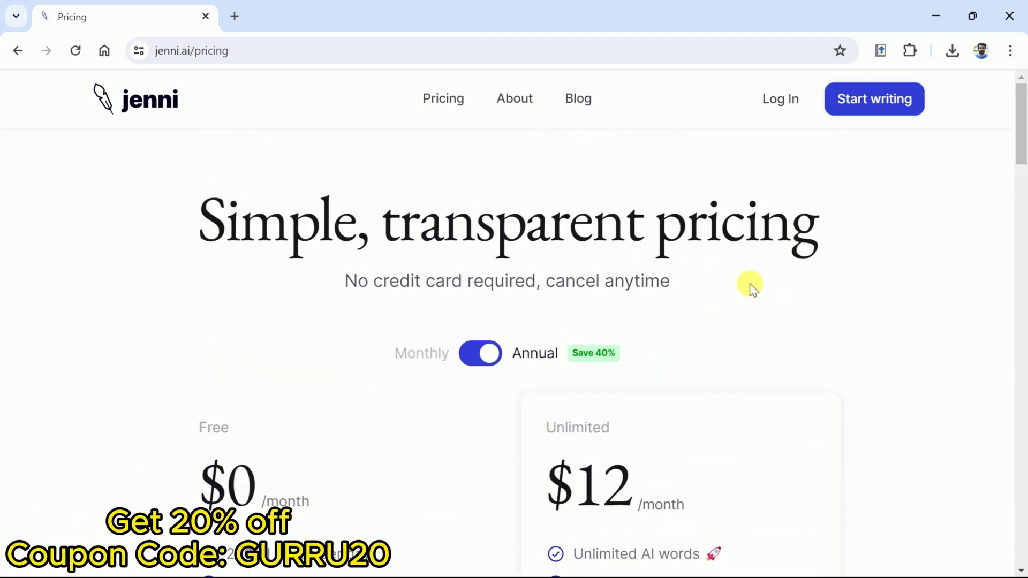
scroll(751, 299, "down", 3)
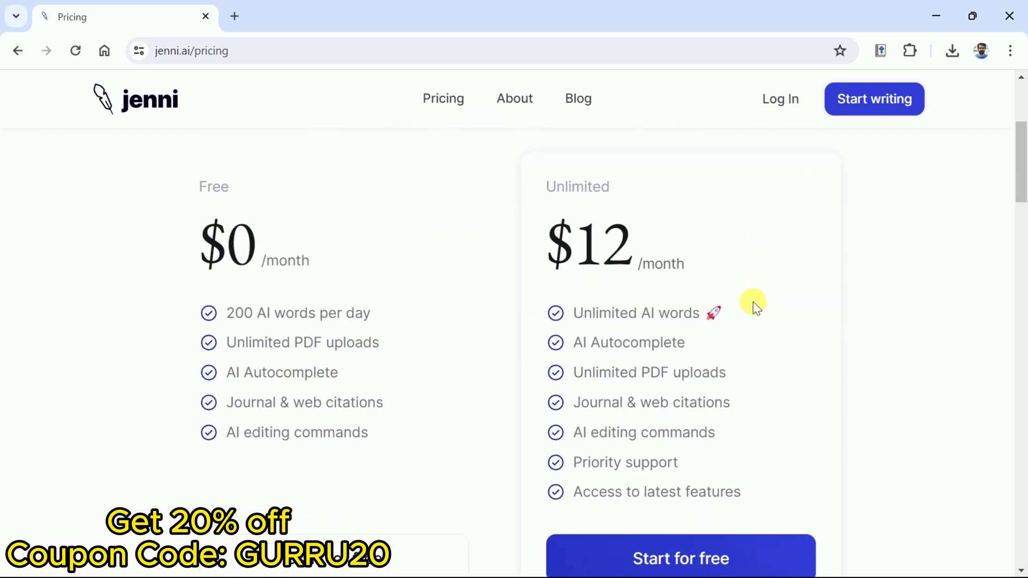